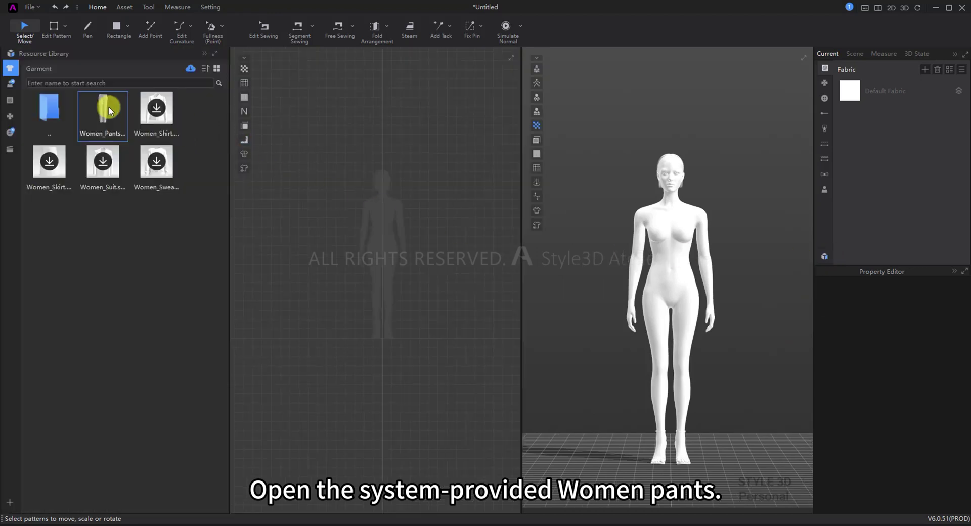
# - Add the Women_Pants garment from the library to the project with the load type Add
pyautogui.doubleClick(110, 111)
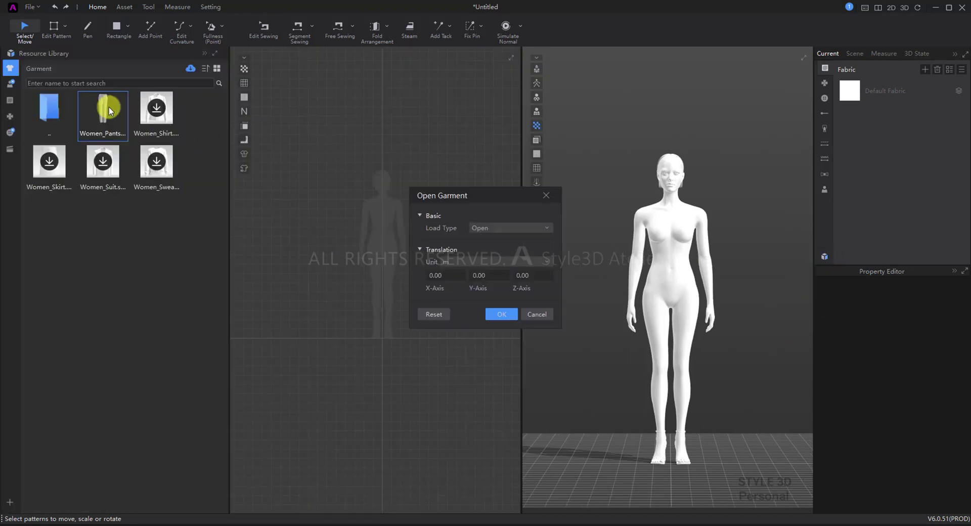
pyautogui.click(473, 228)
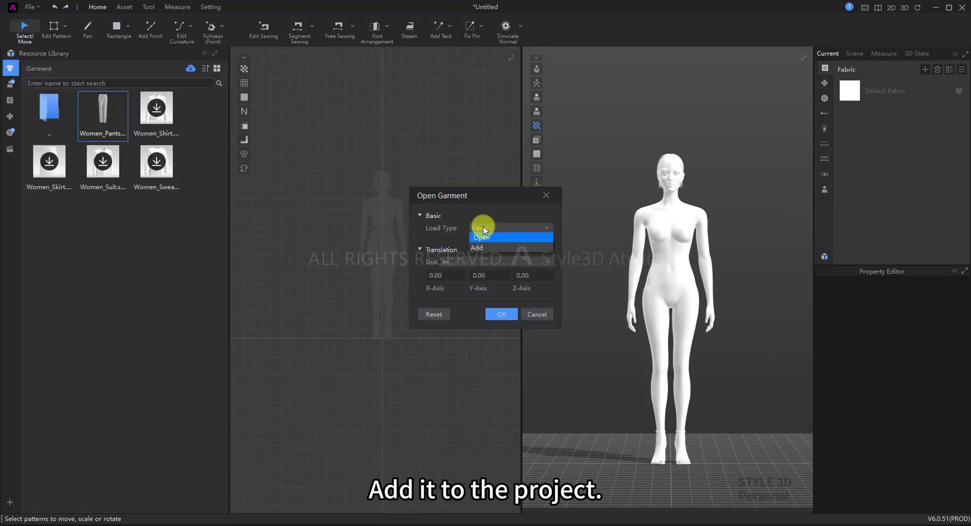
pyautogui.click(506, 315)
# - Simulate the pants on the avatar with all pattern pieces strengthened, and switch Strengthen off again
pyautogui.hotkey('ctrl', 'a')
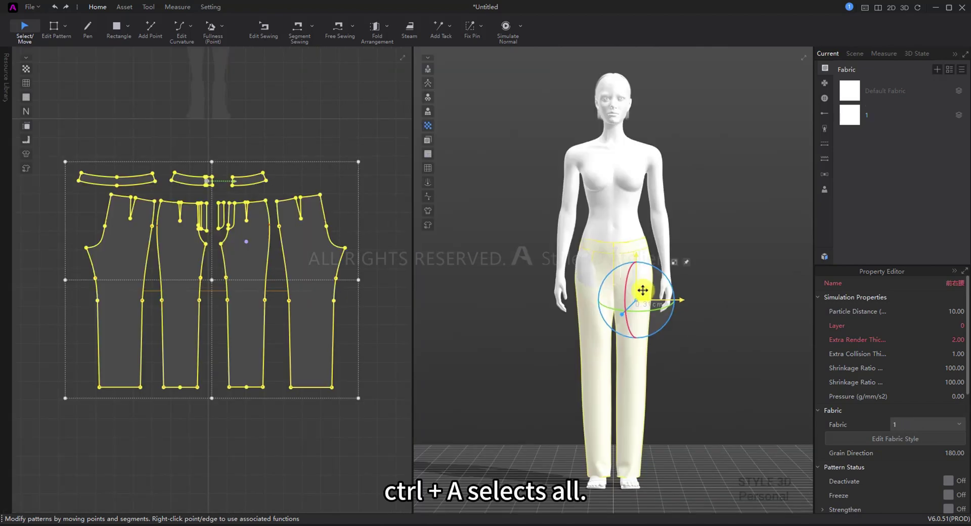
pyautogui.rightClick(642, 287)
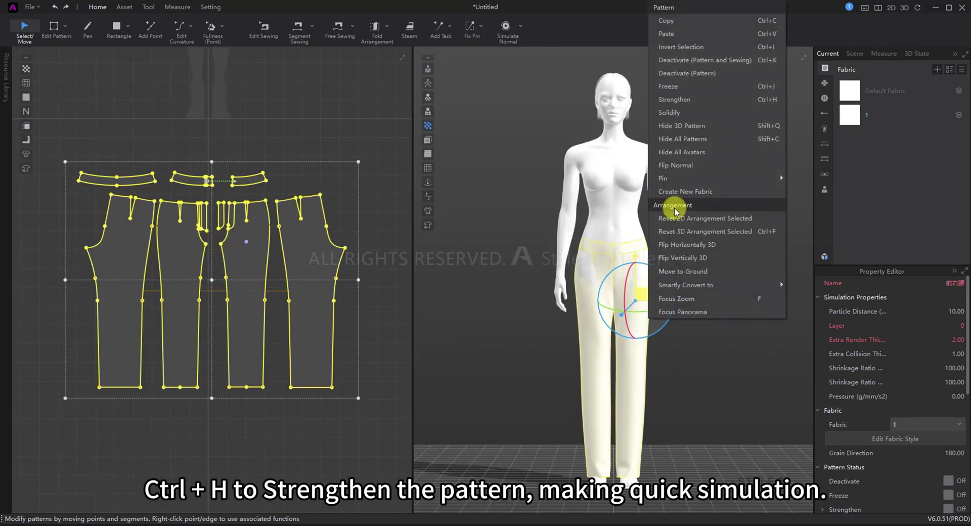
pyautogui.click(688, 99)
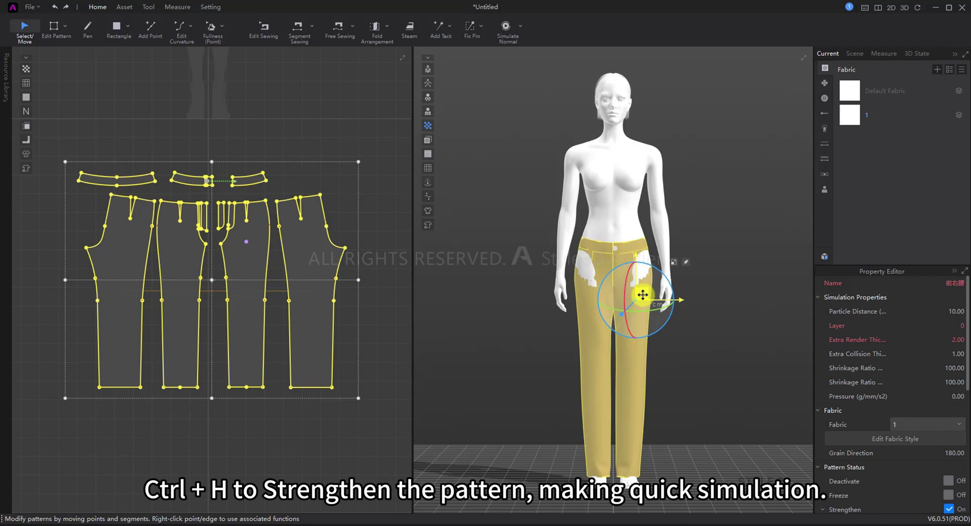
pyautogui.press('space')
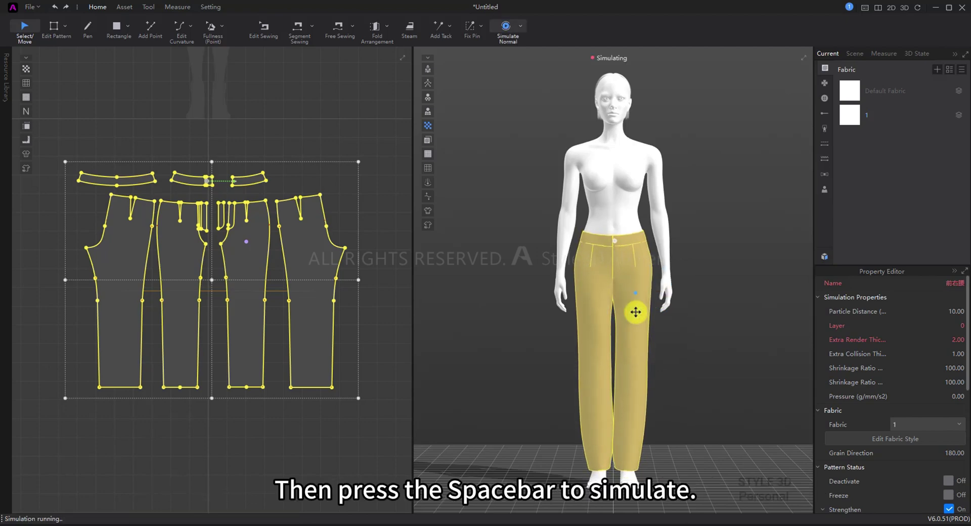
pyautogui.rightClick(638, 312)
pyautogui.click(675, 101)
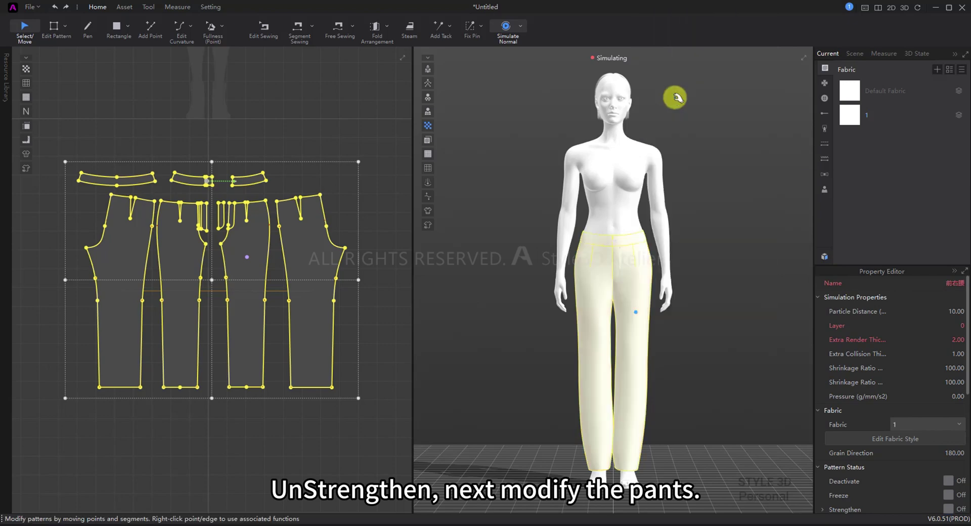
# - Widen the symmetric back leg pieces by moving their inseam and outseam points outward at thigh, knee and hem, with a slight flare below the knee
pyautogui.press('z')
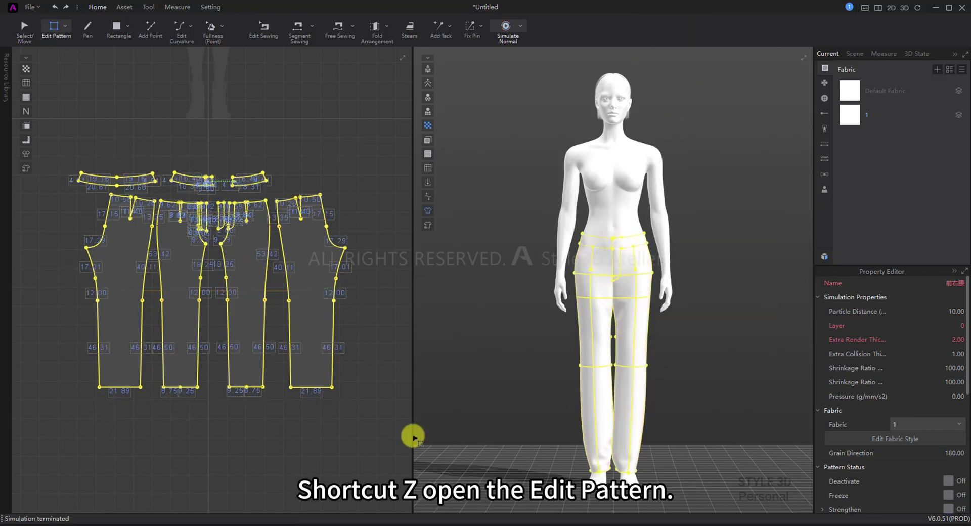
pyautogui.click(114, 392)
pyautogui.moveTo(99, 387); pyautogui.dragTo(83, 388)
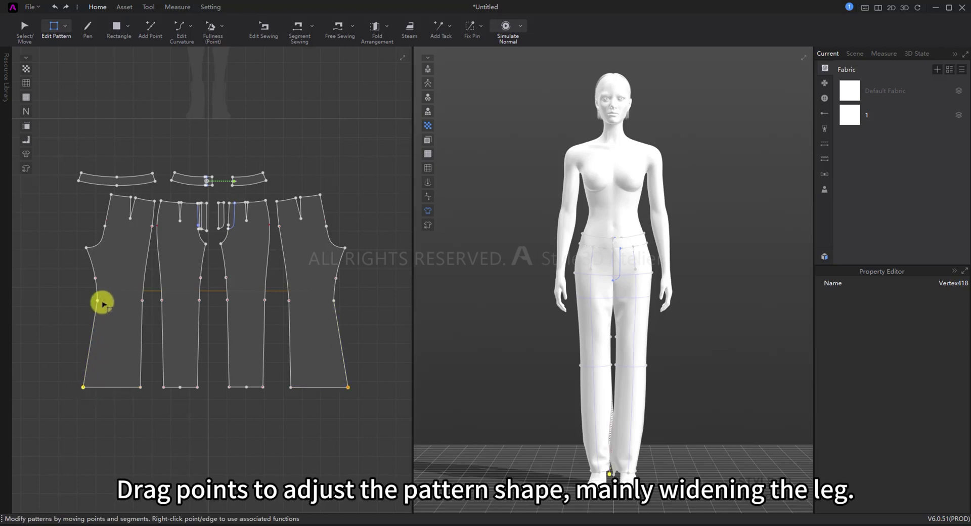
pyautogui.moveTo(97, 300); pyautogui.dragTo(93, 300)
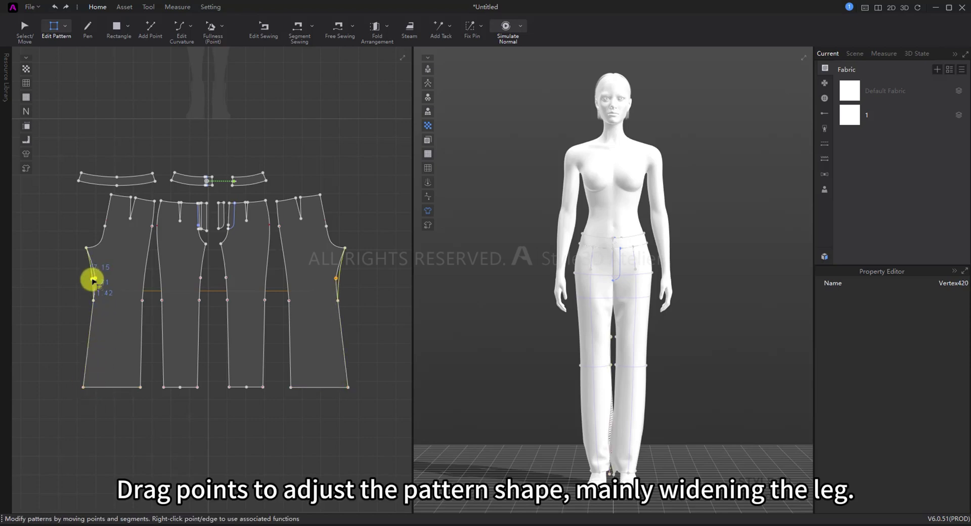
pyautogui.click(144, 302)
pyautogui.moveTo(149, 302); pyautogui.dragTo(145, 304)
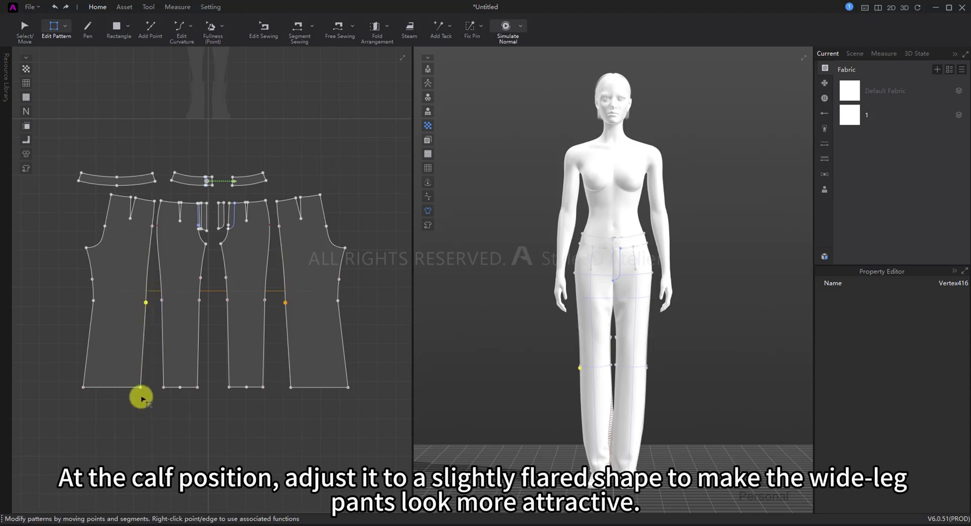
pyautogui.moveTo(140, 388); pyautogui.dragTo(154, 390)
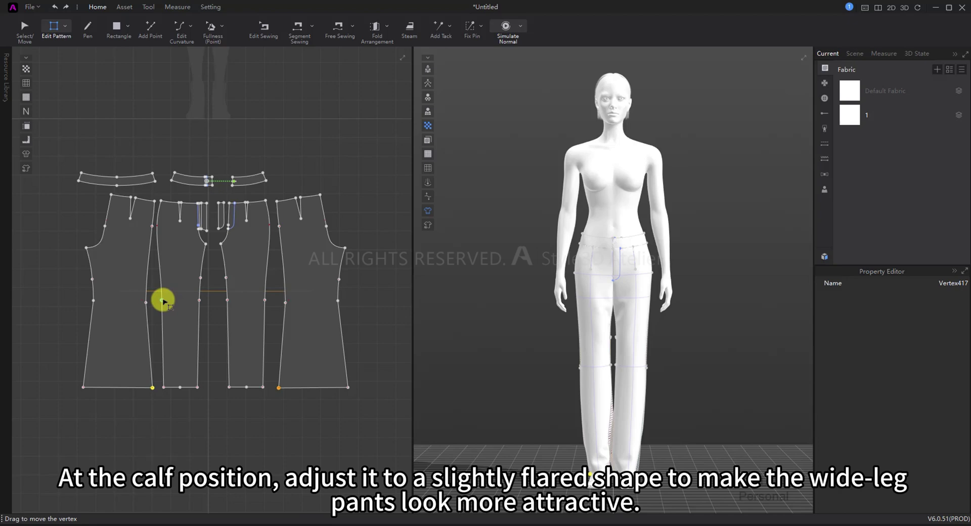
# - Widen the two front leg pieces individually by moving their knee and hem points outward, creating a slight flare at the calf
pyautogui.moveTo(162, 300); pyautogui.dragTo(158, 301)
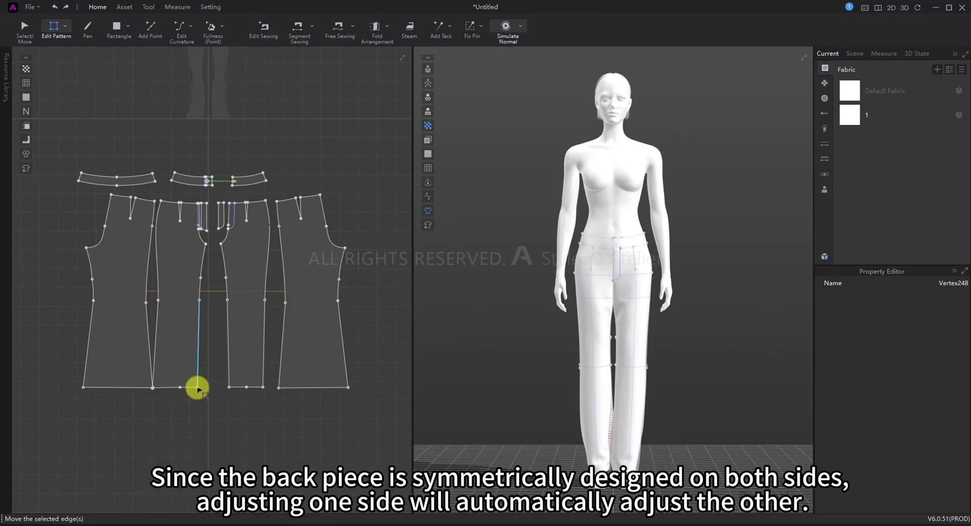
pyautogui.moveTo(198, 389); pyautogui.dragTo(275, 390)
pyautogui.moveTo(265, 309); pyautogui.dragTo(268, 301)
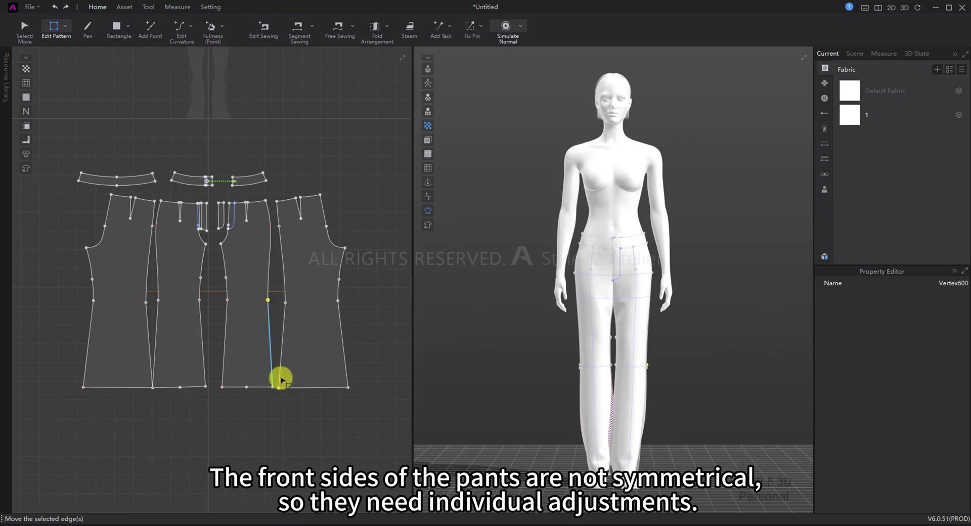
pyautogui.scroll(2, 271, 392)
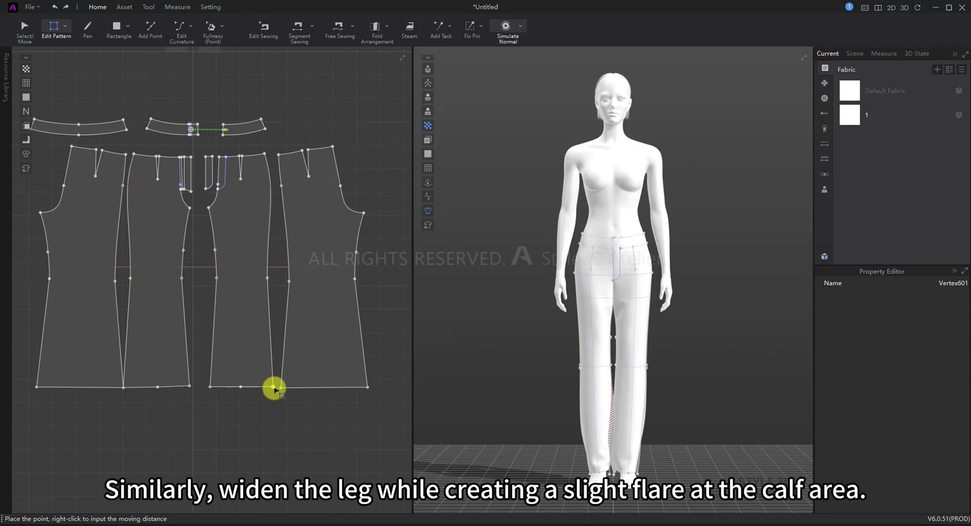
pyautogui.moveTo(274, 388); pyautogui.dragTo(276, 388)
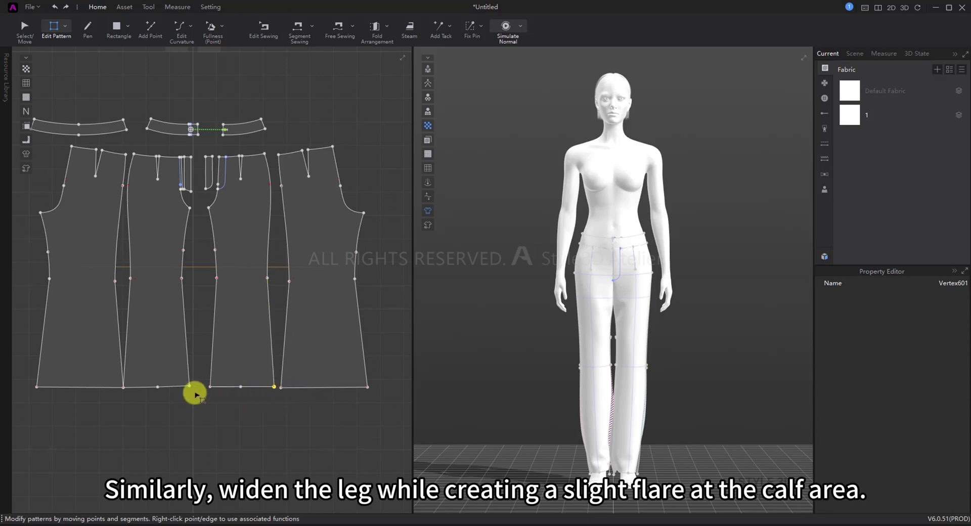
# - Move the outer back leg piece away from the neighbouring front piece to leave a gap between their side seams
pyautogui.scroll(2, 123, 381)
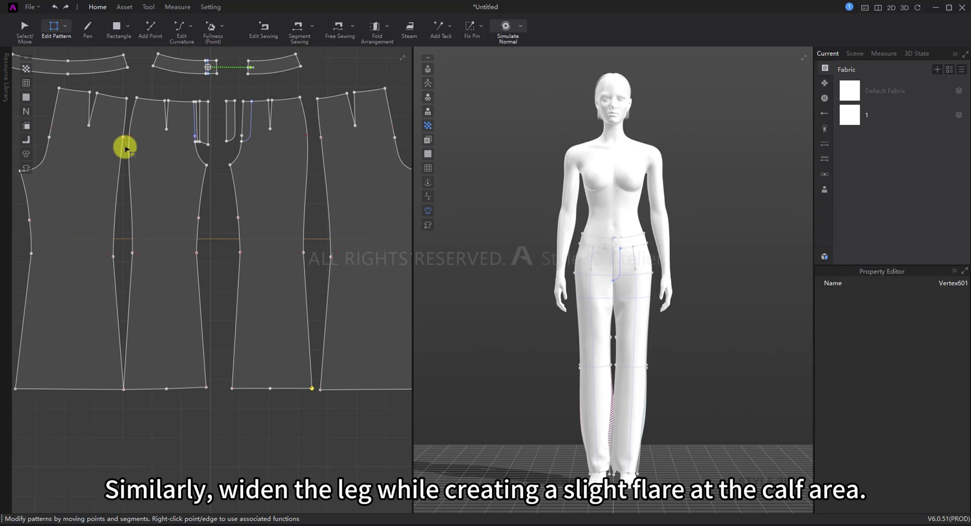
pyautogui.click(22, 27)
pyautogui.moveTo(71, 241); pyautogui.dragTo(63, 240)
pyautogui.press('z')
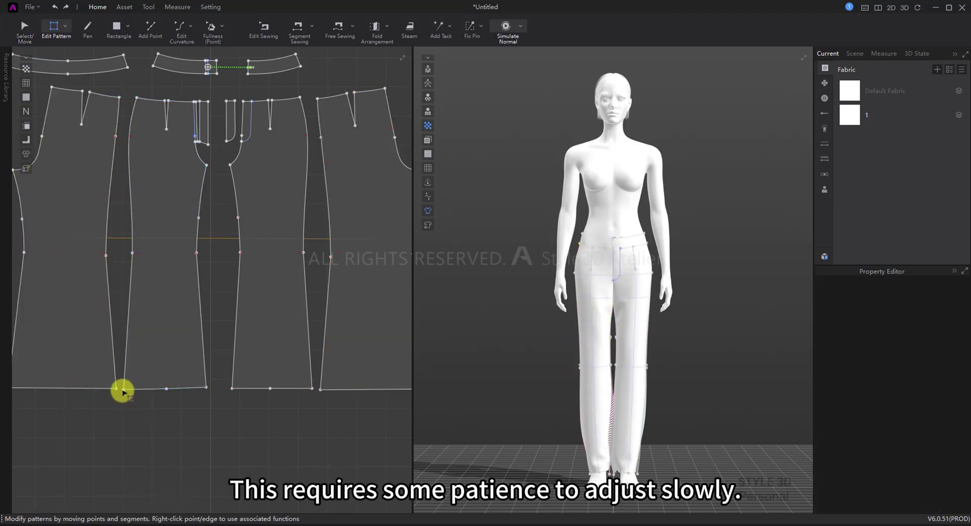
# - Fine-tune the inseam points at thigh and knee level on both front leg pieces
pyautogui.scroll(-2, 181, 357)
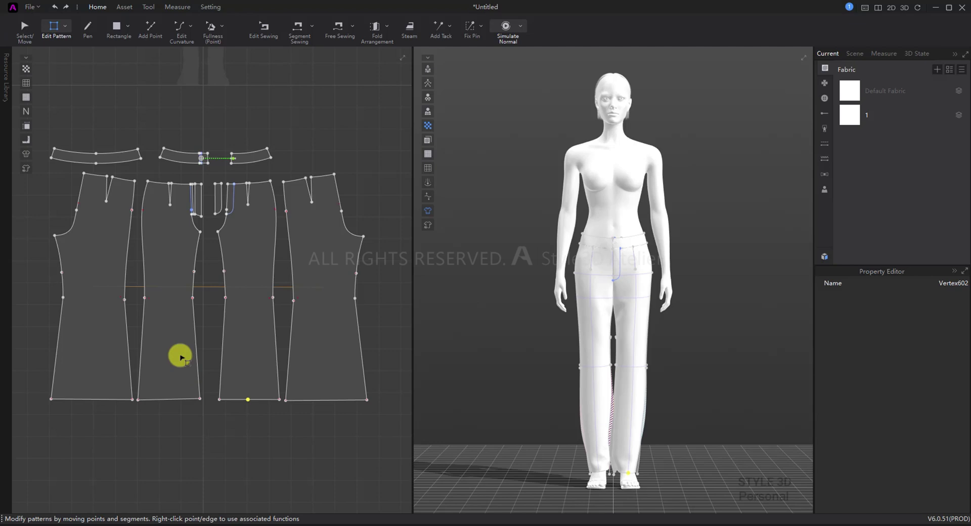
pyautogui.click(194, 298)
pyautogui.click(198, 274)
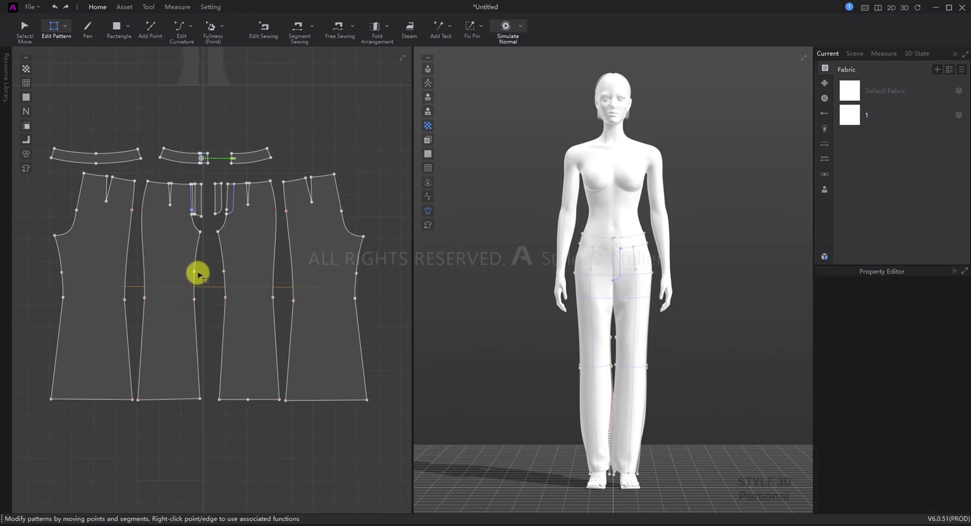
pyautogui.click(225, 297)
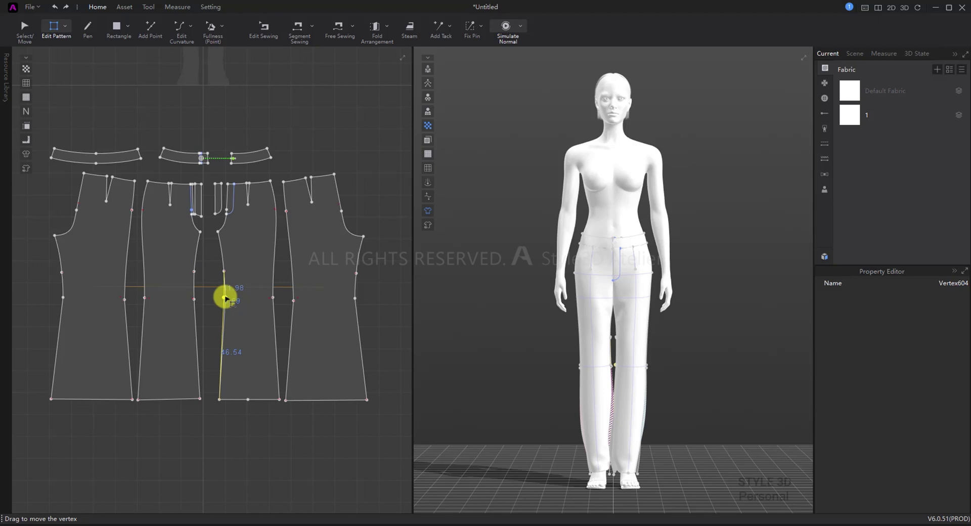
# - Nudge the front leg piece beside the centre line slightly upward and delete the unnecessary midpoint on its hem
pyautogui.click(29, 33)
pyautogui.moveTo(246, 238); pyautogui.dragTo(246, 236)
pyautogui.press('z')
pyautogui.click(247, 401)
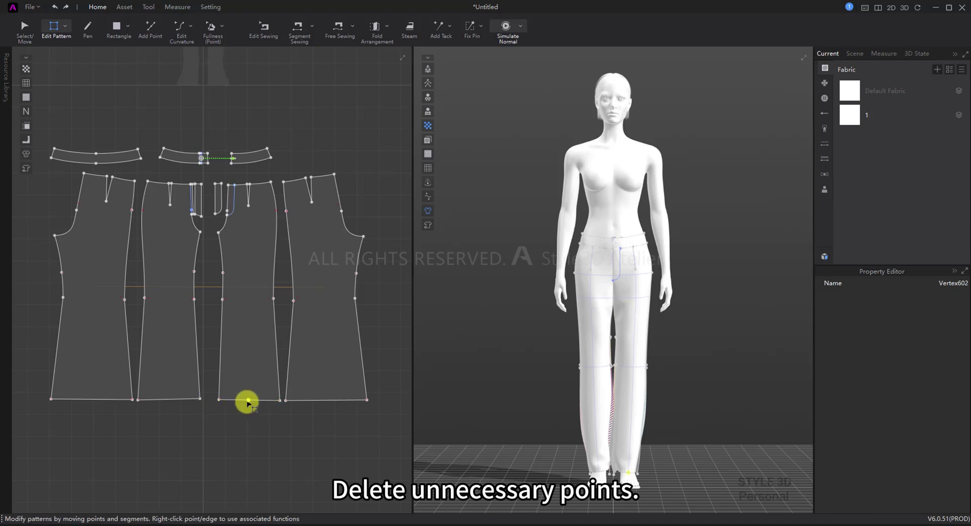
pyautogui.press('Delete')
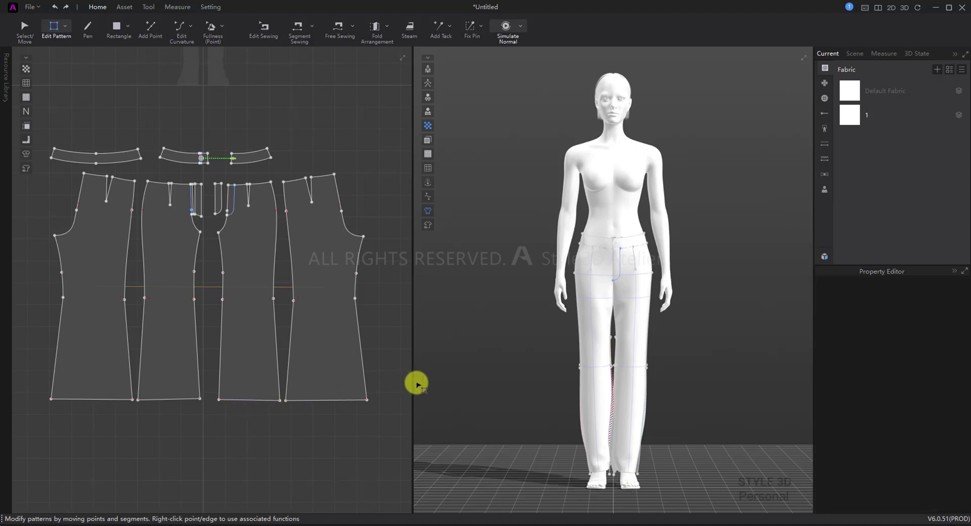
# - Strengthen all pattern pieces and simulate the widened pants on the avatar
pyautogui.hotkey('ctrl', 'a')
pyautogui.press('q')
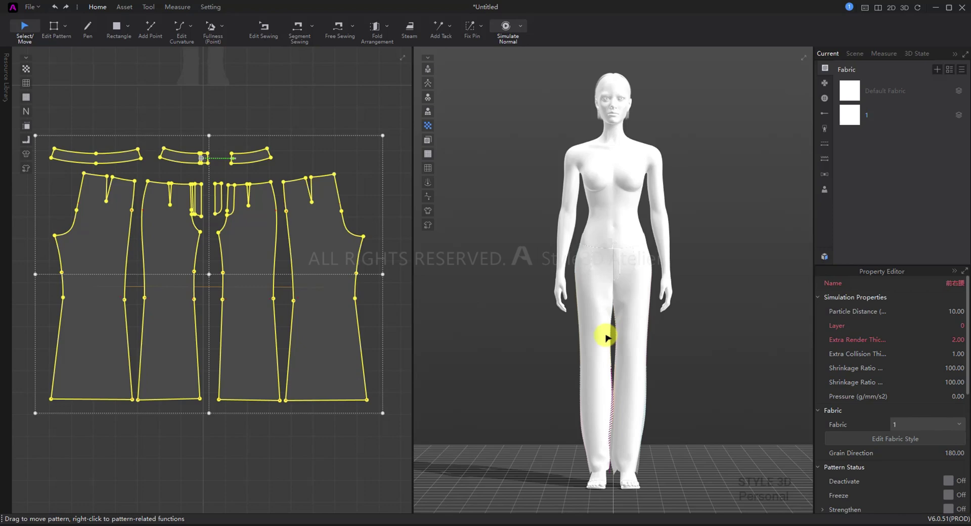
pyautogui.click(607, 338)
pyautogui.rightClick(610, 337)
pyautogui.click(644, 138)
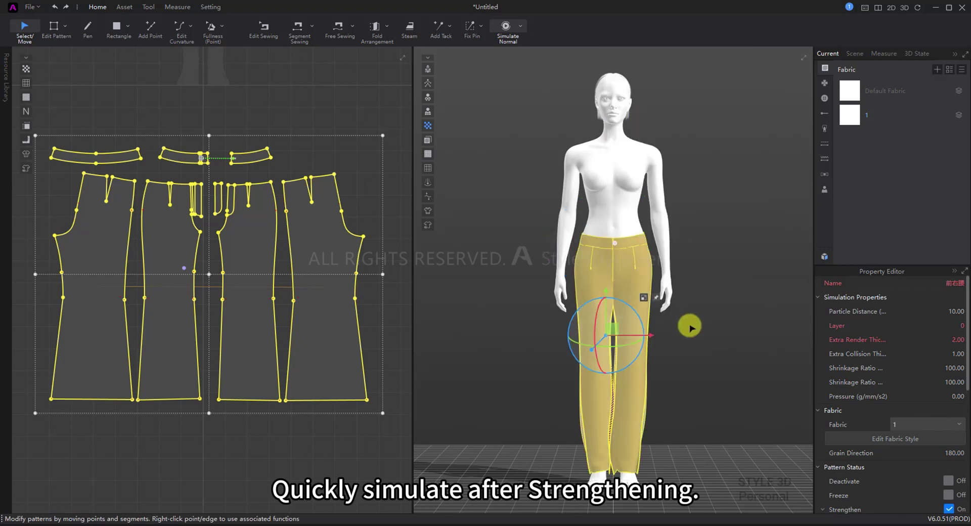
pyautogui.press('space')
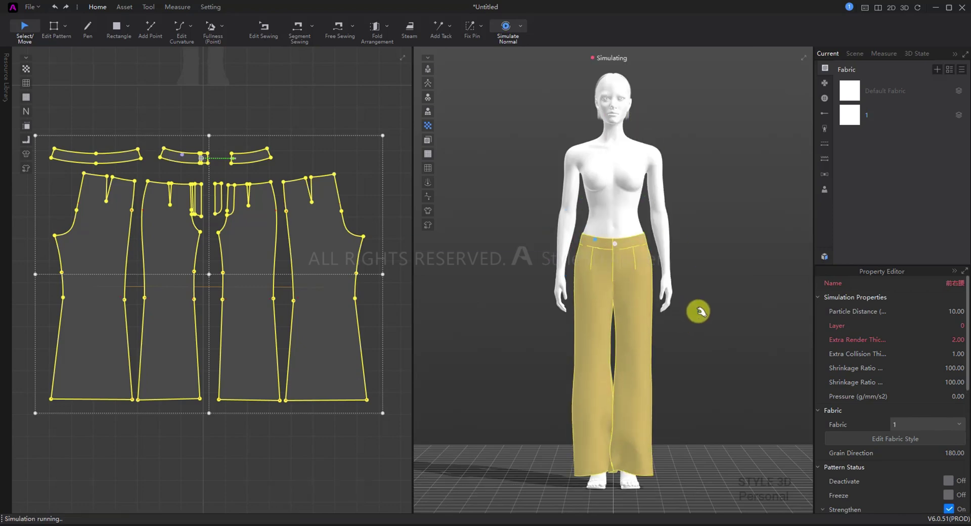
# - Straighten the pants during the simulation by pulling the hem down and adjusting the waistband
pyautogui.moveTo(606, 466); pyautogui.dragTo(617, 496)
pyautogui.moveTo(589, 239)
pyautogui.mouseDown()
pyautogui.moveTo(610, 259)
pyautogui.moveTo(643, 235)
pyautogui.moveTo(597, 231)
pyautogui.moveTo(594, 213)
pyautogui.moveTo(581, 234)
pyautogui.moveTo(593, 236)
pyautogui.mouseUp()
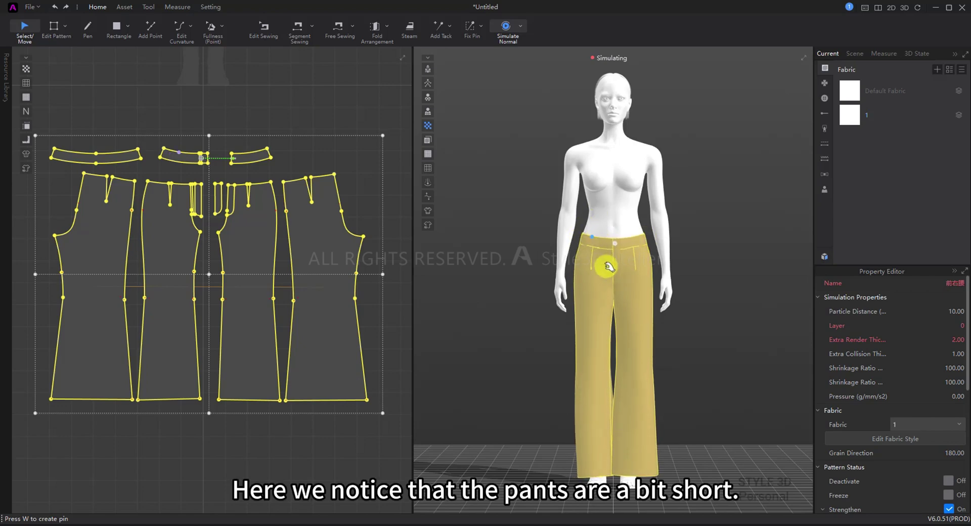
pyautogui.press('space')
pyautogui.press('space')
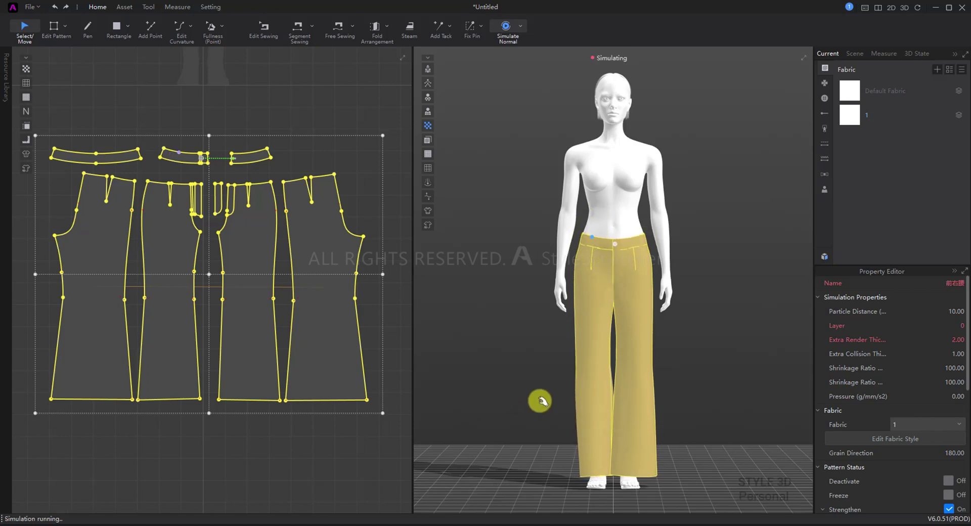
# - Remove the strengthening from all pieces, pull the waistband slightly up at the waist, and stop the simulation
pyautogui.rightClick(597, 410)
pyautogui.click(637, 193)
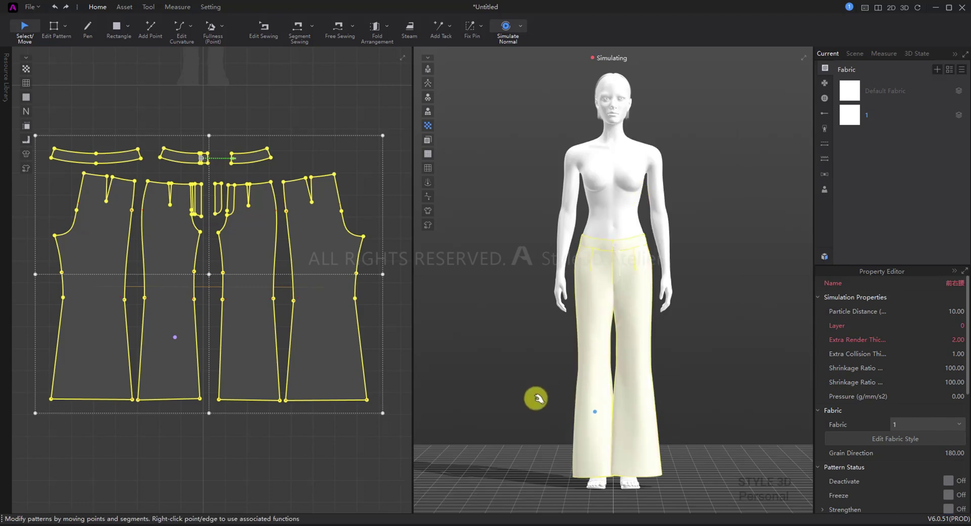
pyautogui.moveTo(587, 236); pyautogui.dragTo(590, 228)
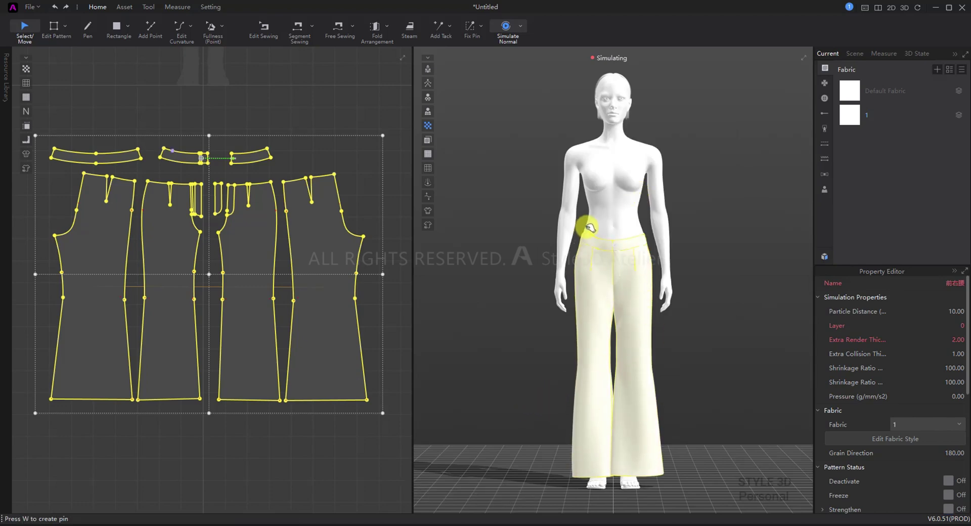
pyautogui.press('space')
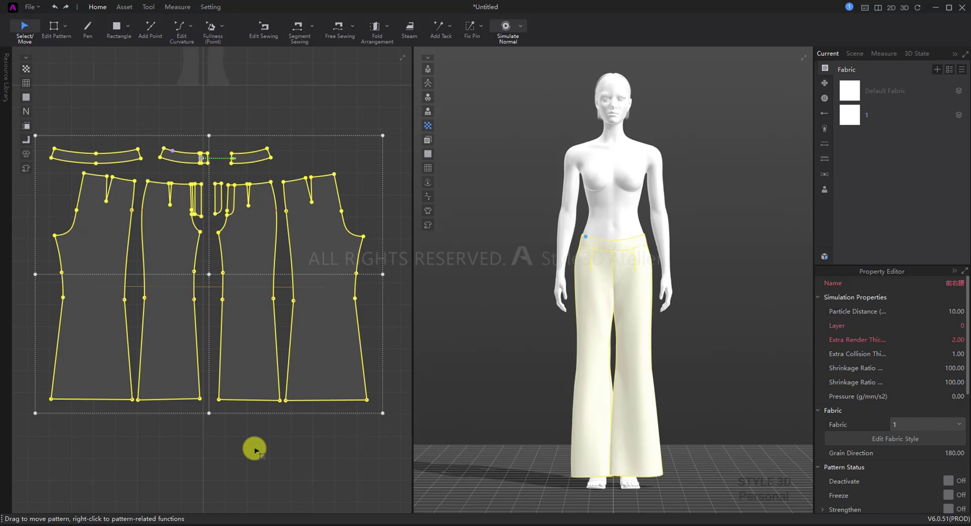
# - Extend the hem edges of all four leg pieces outward by 3.5 cm with Offset Pattern Outline
pyautogui.click(140, 418)
pyautogui.press('z')
pyautogui.click(113, 399)
pyautogui.keyDown('shift'); pyautogui.click(167, 399); pyautogui.keyUp('shift')
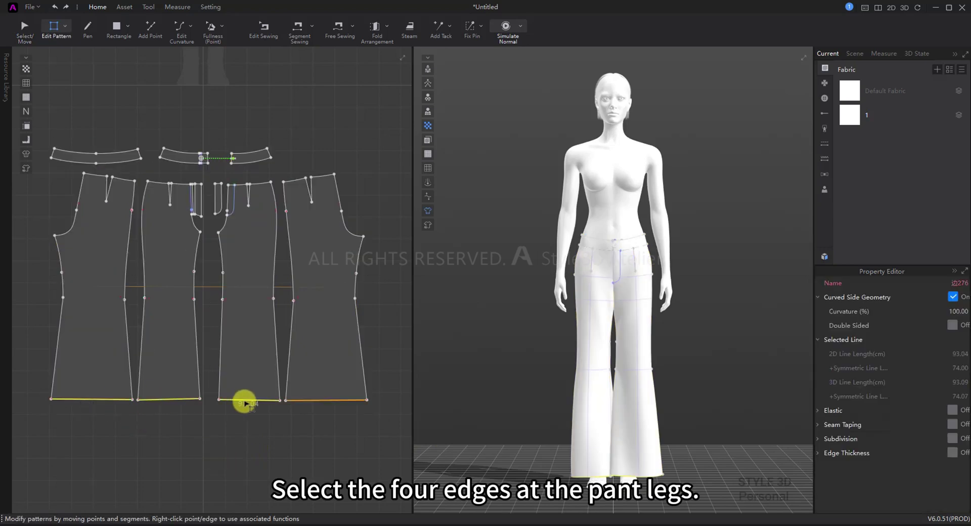
pyautogui.rightClick(246, 401)
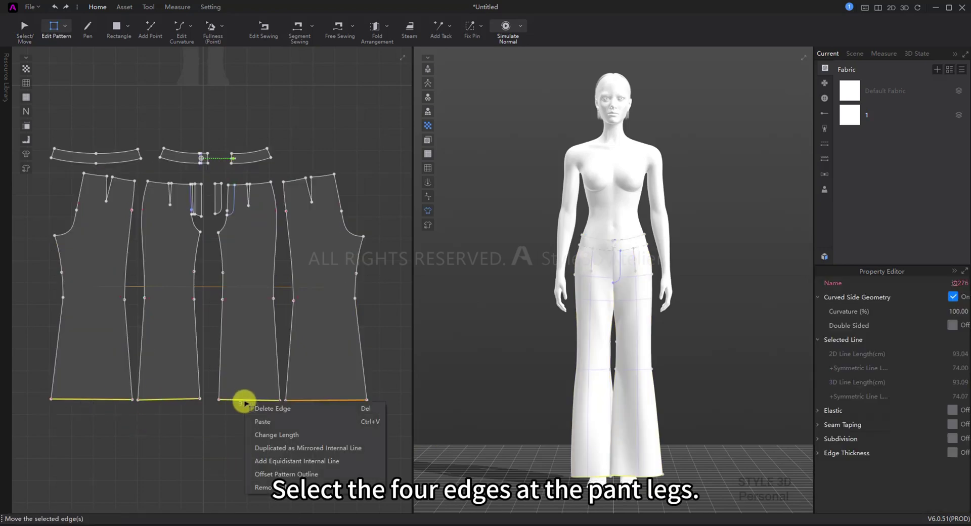
pyautogui.click(273, 474)
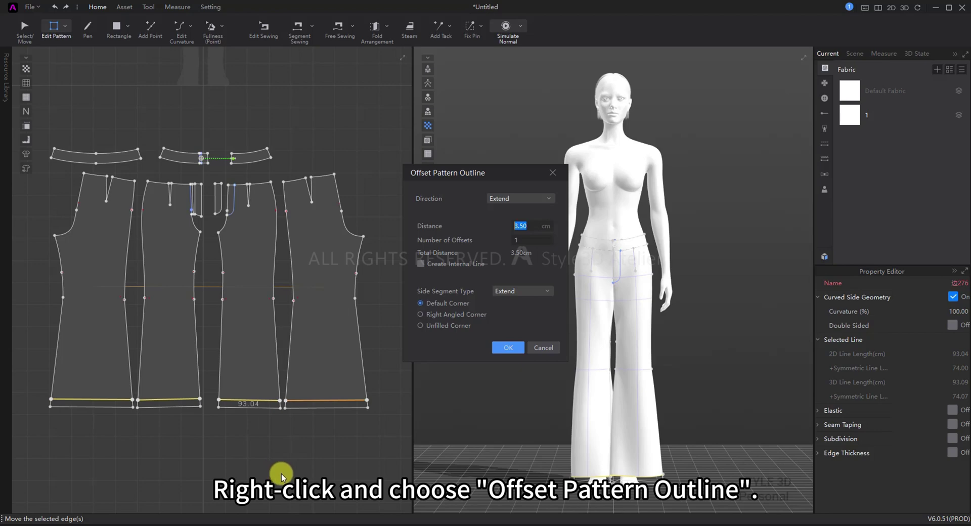
pyautogui.write('3.5')
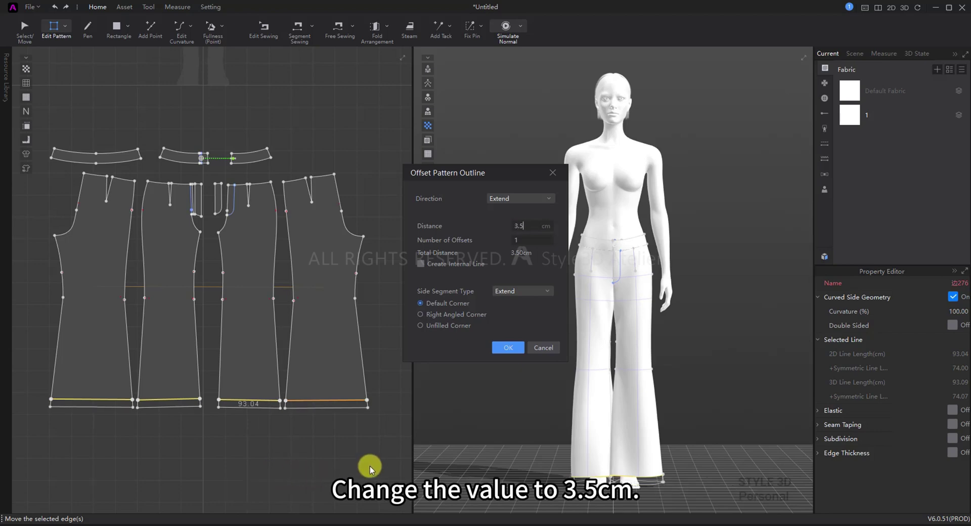
pyautogui.click(508, 348)
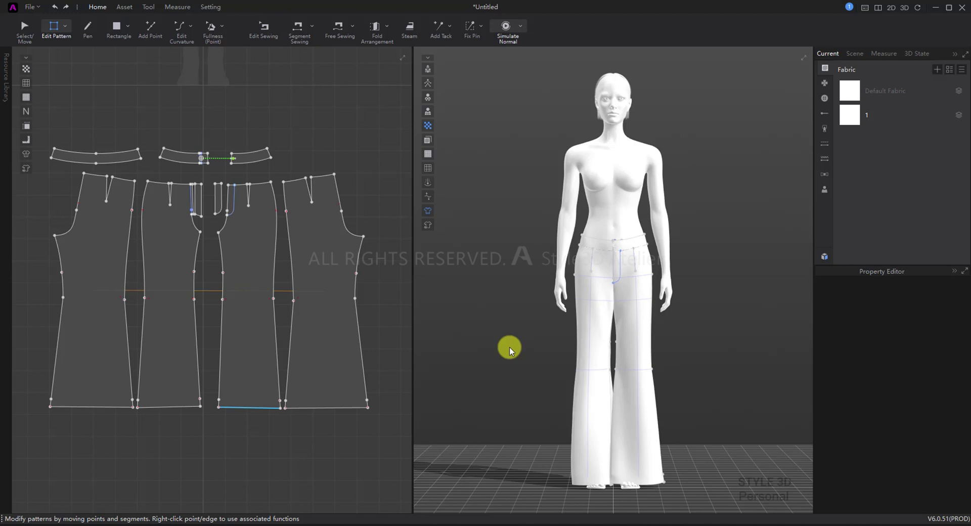
# - Simulate the lengthened pants and remove the strengthening from the avatar's left front leg piece
pyautogui.press('space')
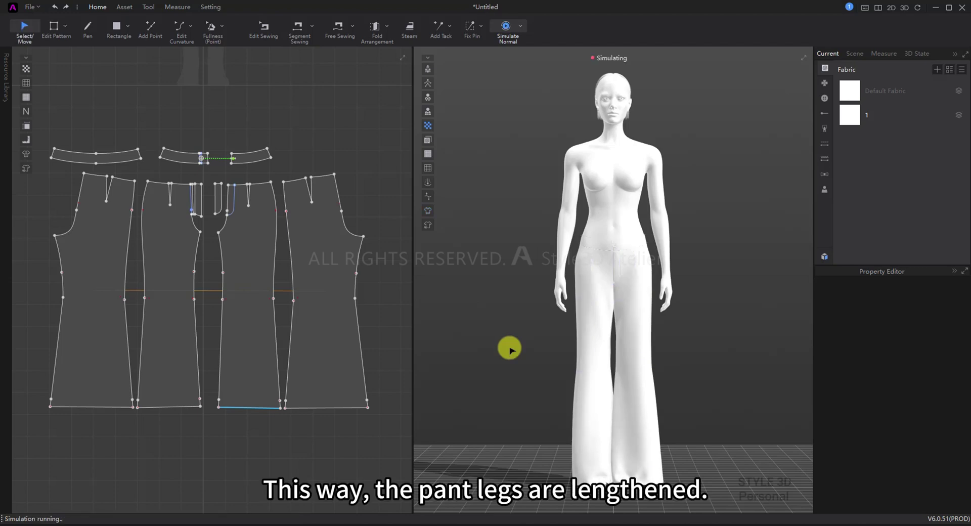
pyautogui.rightClick(635, 466)
pyautogui.click(665, 210)
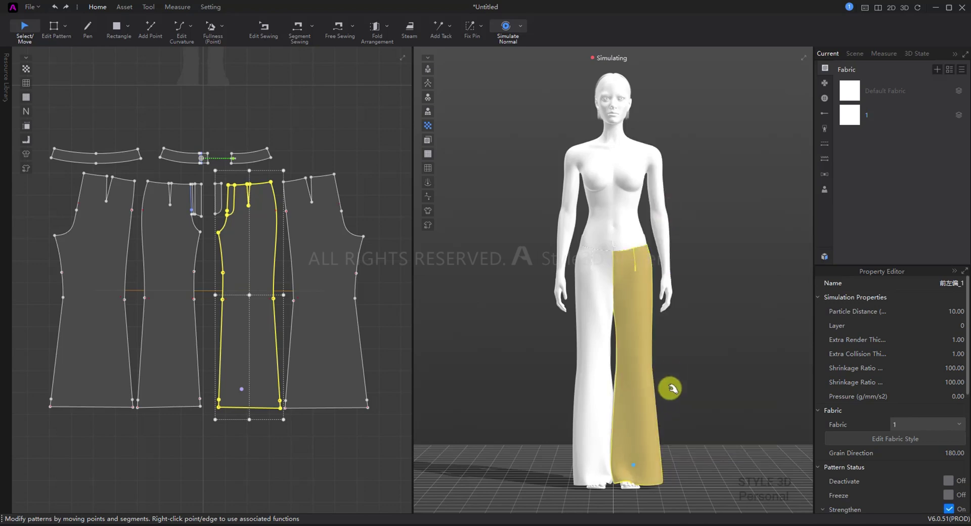
pyautogui.press('space')
pyautogui.press('space')
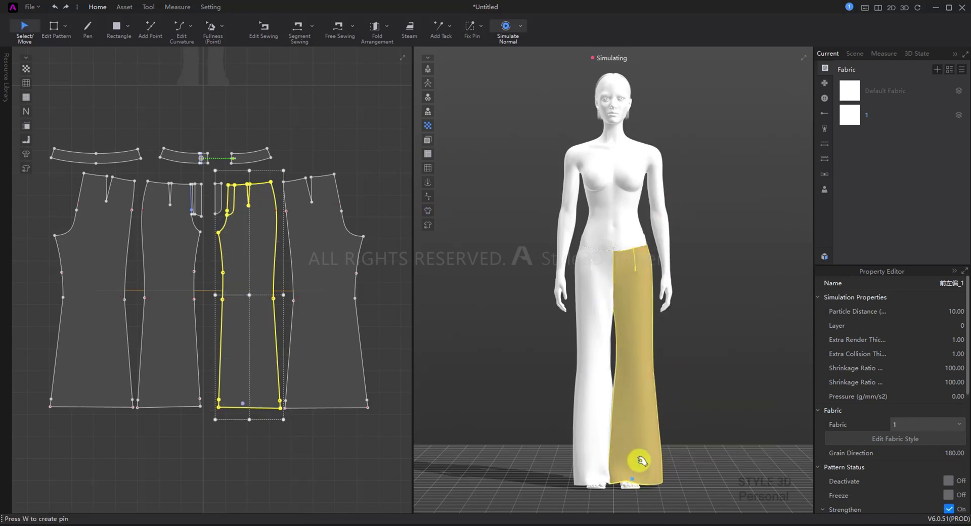
pyautogui.rightClick(619, 314)
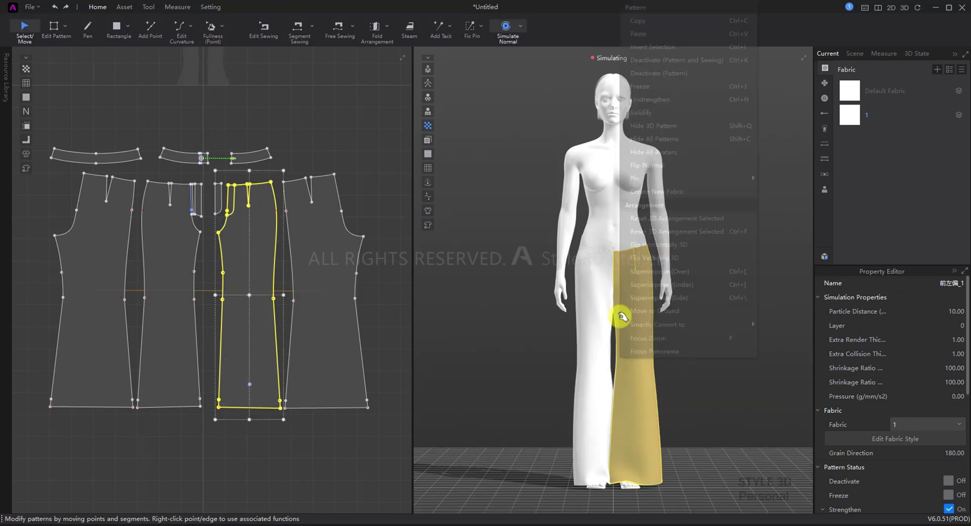
pyautogui.click(665, 99)
pyautogui.click(693, 375)
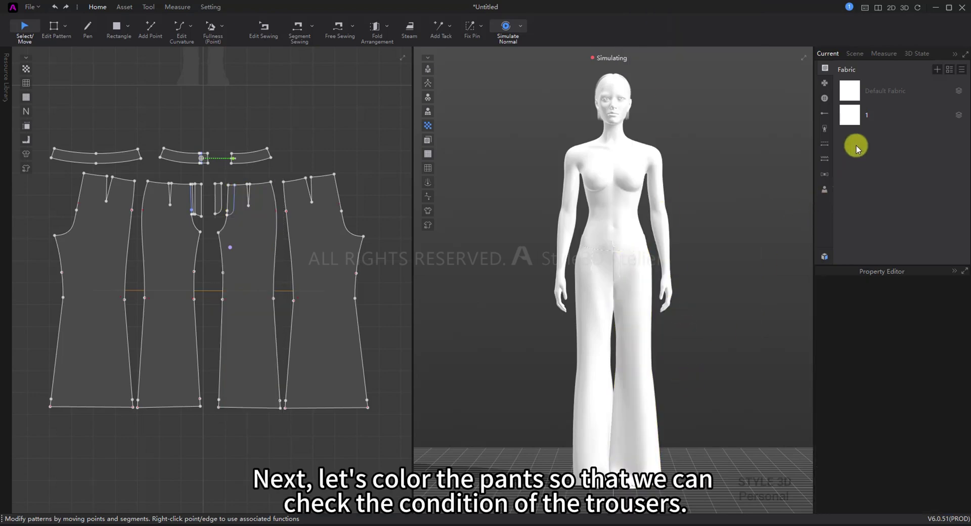
# - Stop the simulation and set the pants fabric's texture color to the muted beige 9D8F72
pyautogui.click(853, 117)
pyautogui.click(853, 116)
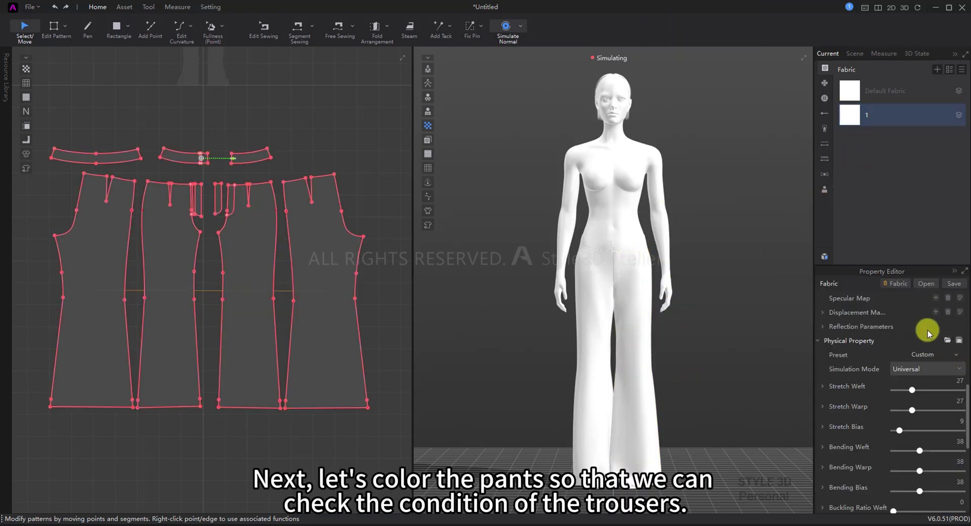
pyautogui.press('space')
pyautogui.scroll(5, 908, 395)
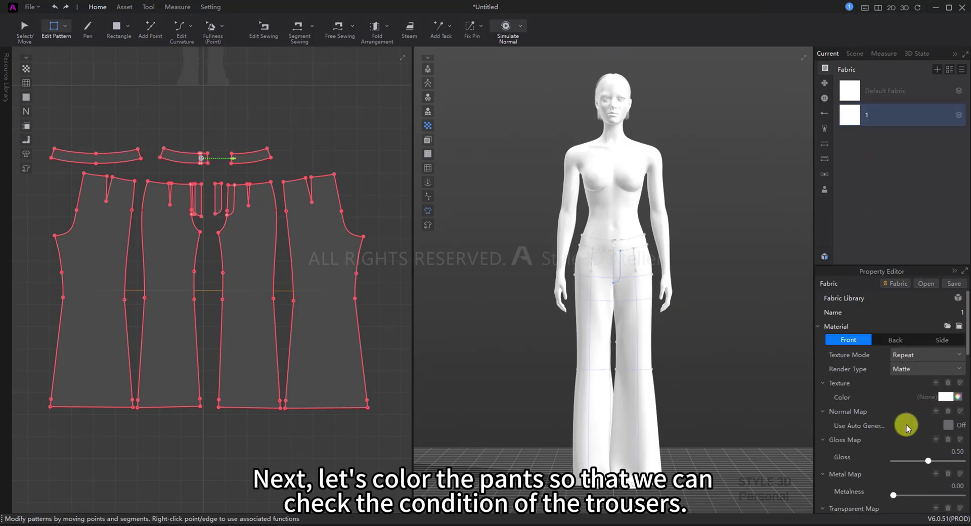
pyautogui.click(946, 397)
pyautogui.click(438, 368)
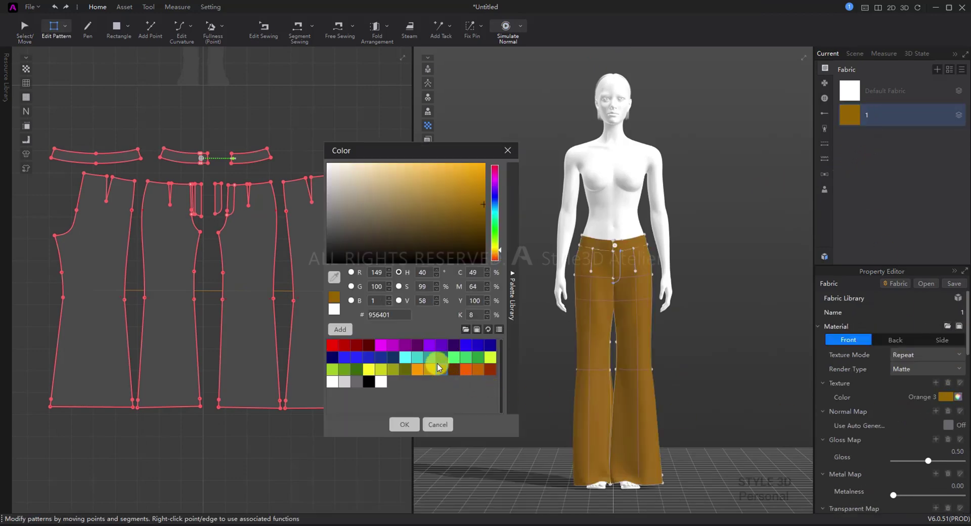
pyautogui.moveTo(376, 226); pyautogui.dragTo(370, 202)
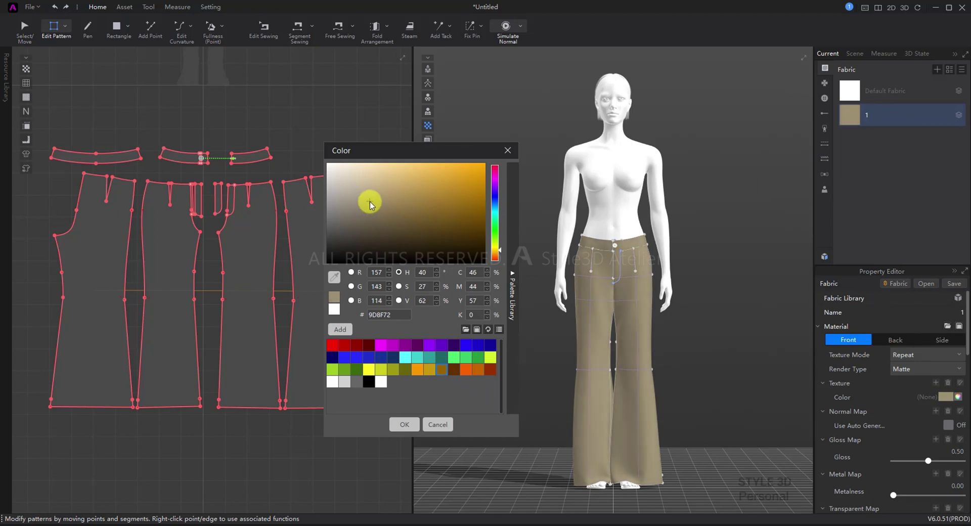
pyautogui.click(405, 424)
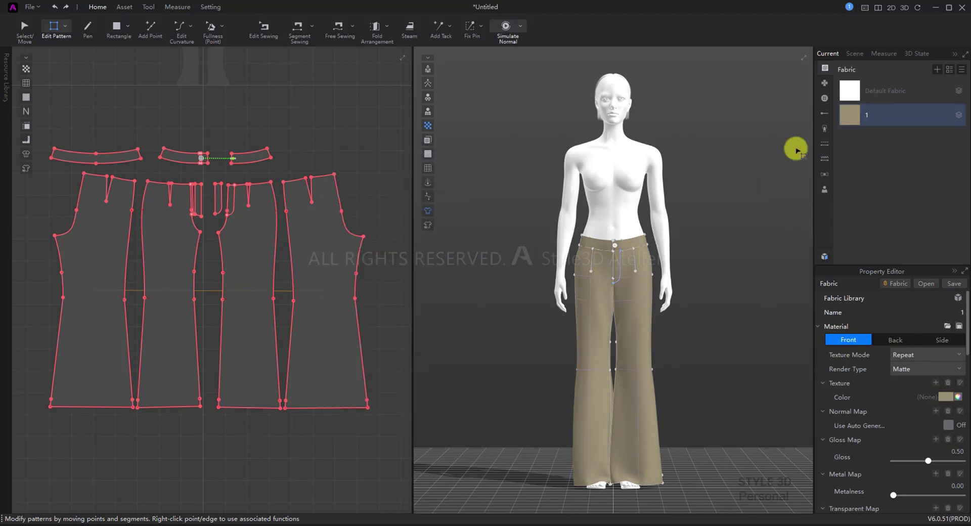
pyautogui.click(728, 315)
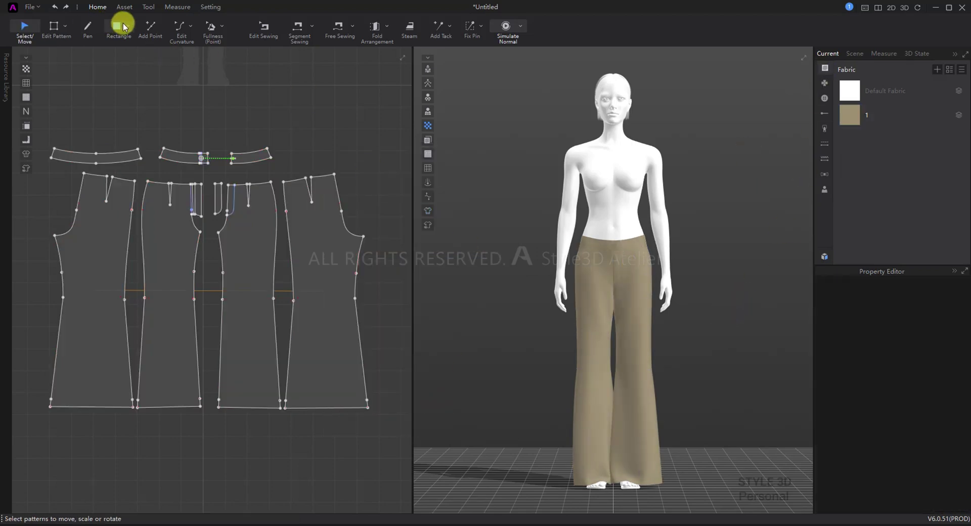
# - Draw an internal line from the dart tip down to the hem on each of the two front leg pieces
pyautogui.press('d')
pyautogui.click(170, 205)
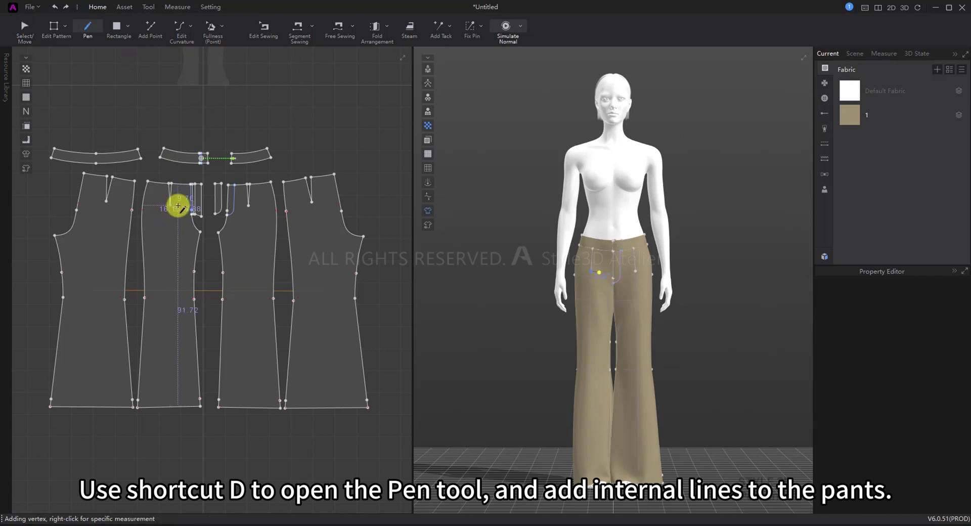
pyautogui.click(174, 408)
pyautogui.hotkey('ctrl', 'z')
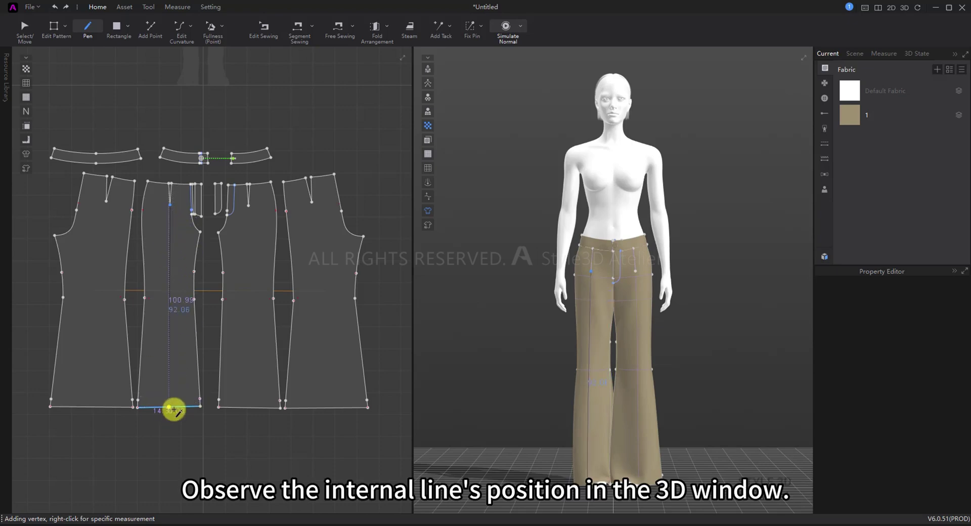
pyautogui.click(175, 408)
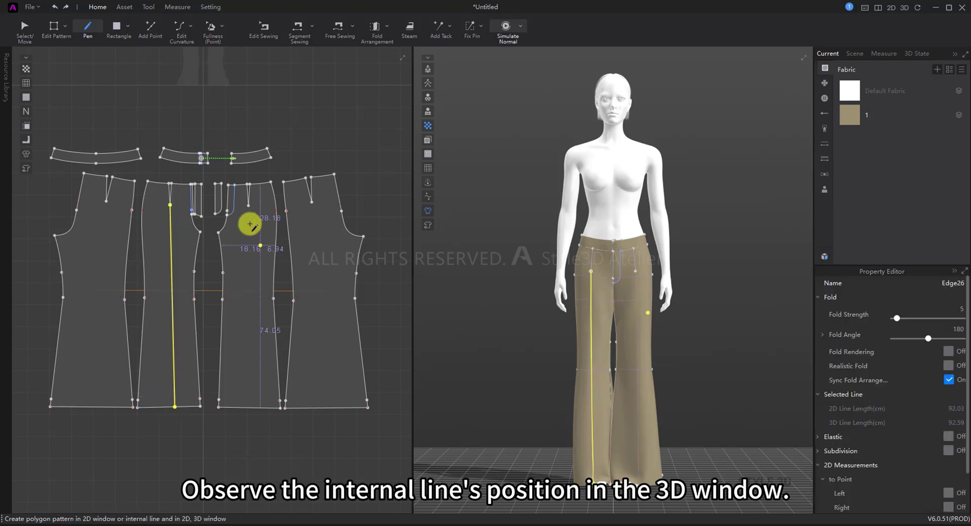
pyautogui.click(248, 205)
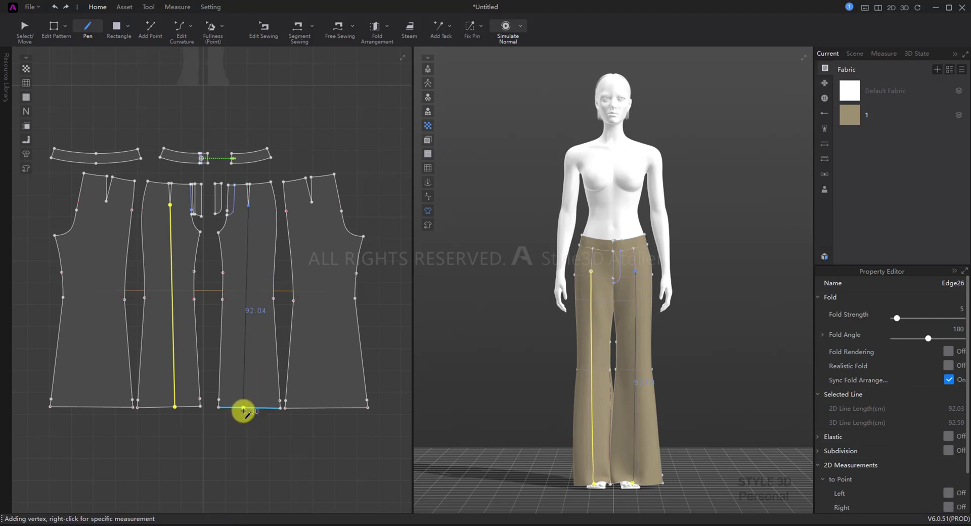
pyautogui.click(245, 408)
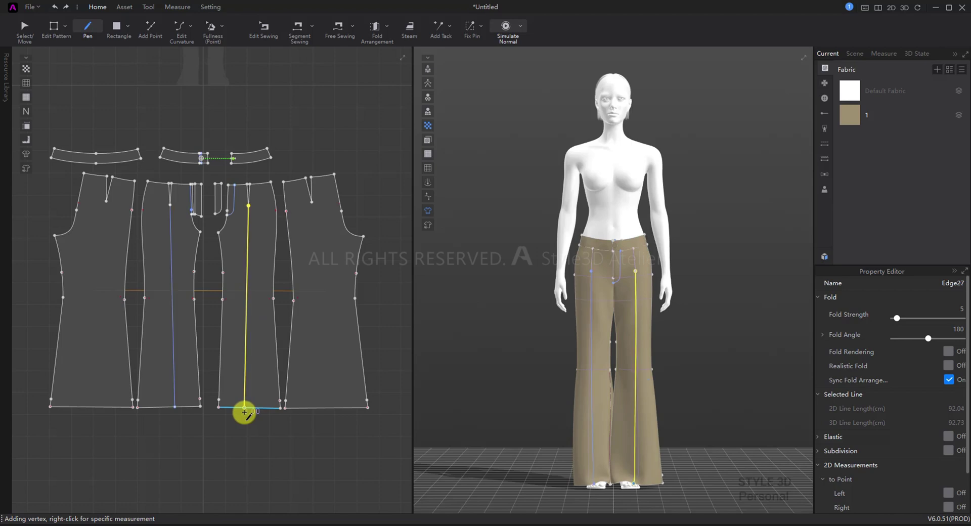
# - Enable Realistic Fold for the two internal crease lines on the front pieces and set their fold angle to 160
pyautogui.press('z')
pyautogui.keyDown('shift'); pyautogui.click(171, 334); pyautogui.keyUp('shift')
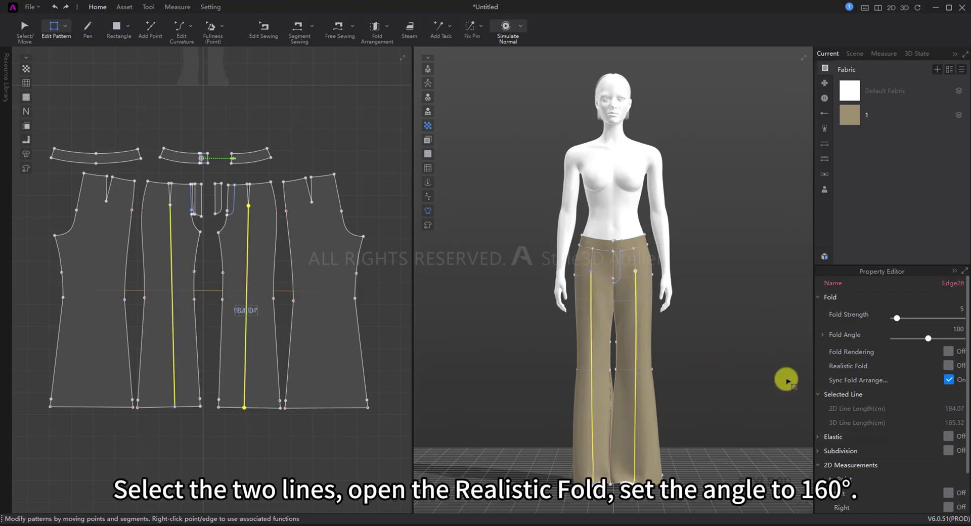
pyautogui.click(958, 330)
pyautogui.write('16')
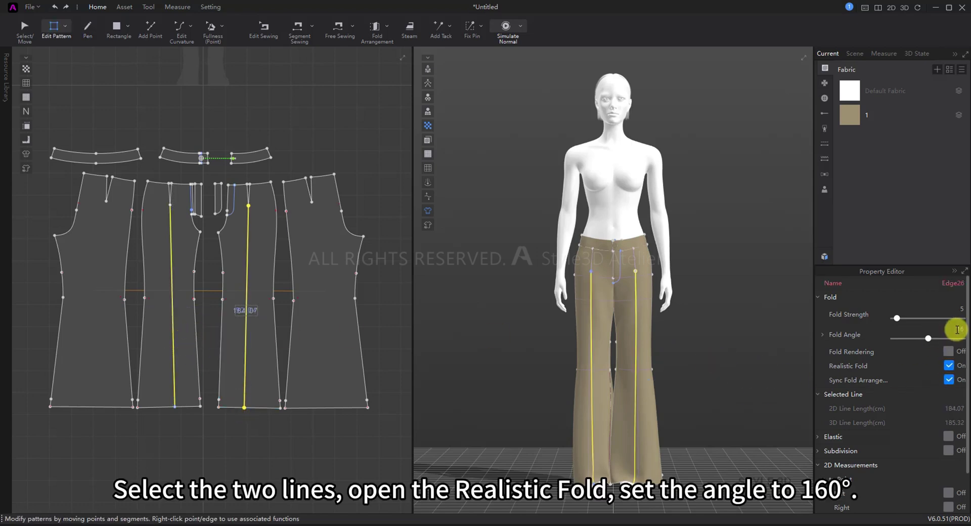
pyautogui.write('0')
pyautogui.press('Return')
# - Nudge the hem end point of one front crease line slightly sideways and simulate the pants
pyautogui.click(184, 431)
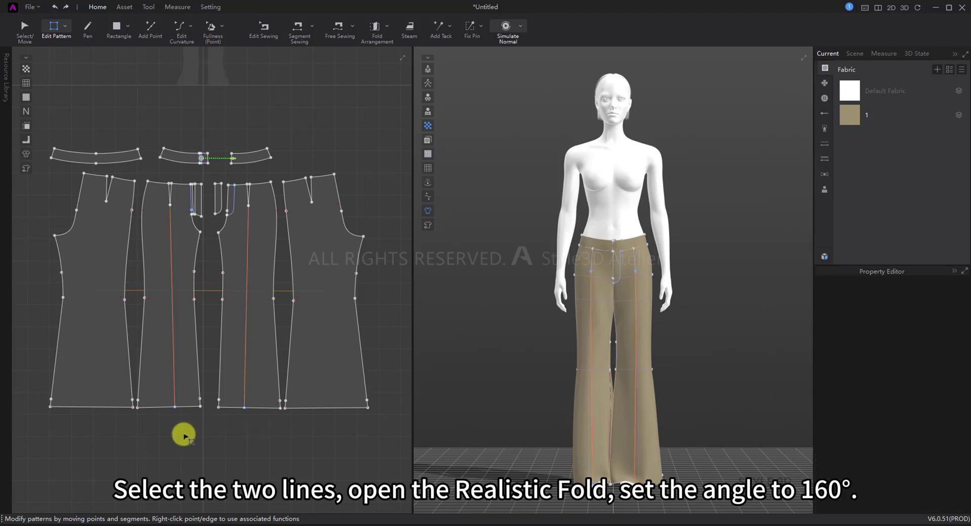
pyautogui.click(174, 407)
pyautogui.press('space')
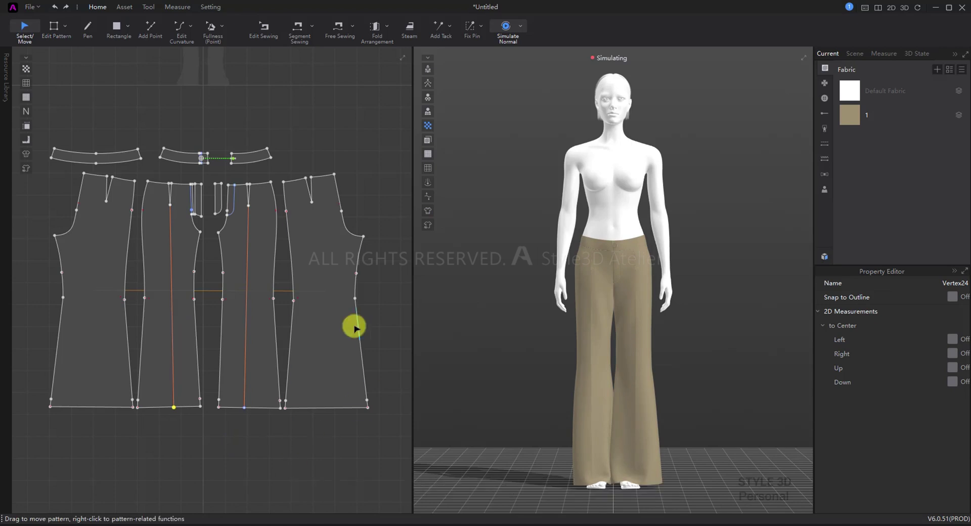
# - Delete the upper outseam sewing segments of the avatar's left leg and extend the lower seam up to the waist as one line
pyautogui.click(263, 28)
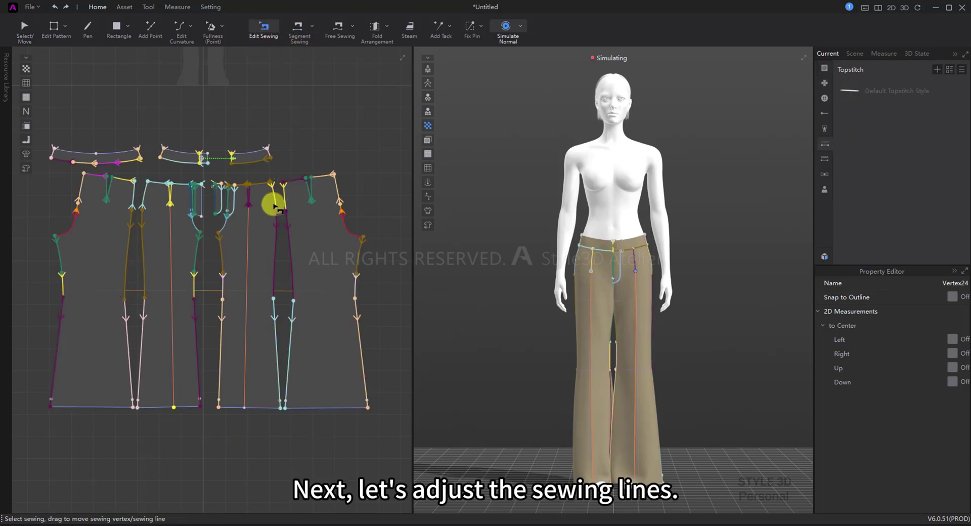
pyautogui.click(277, 203)
pyautogui.press('Delete')
pyautogui.click(288, 237)
pyautogui.press('Delete')
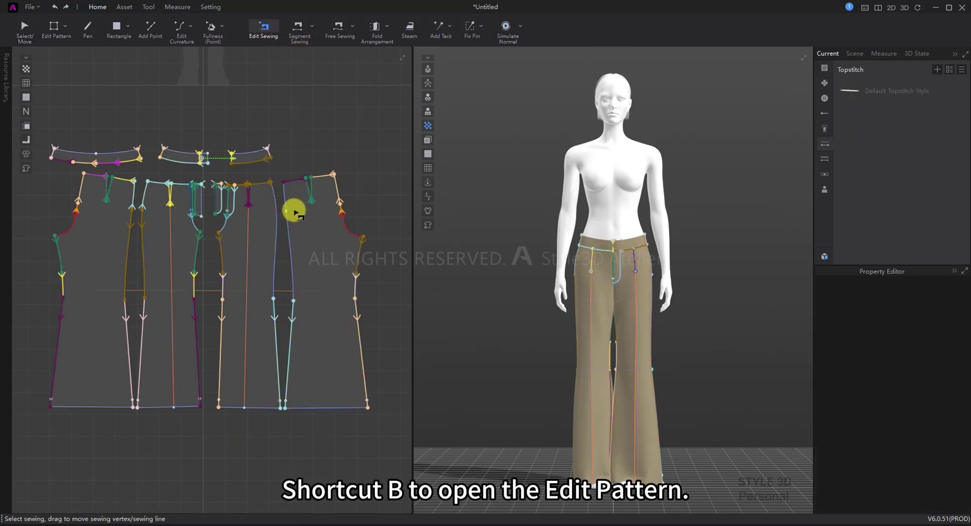
pyautogui.moveTo(293, 301); pyautogui.dragTo(272, 184)
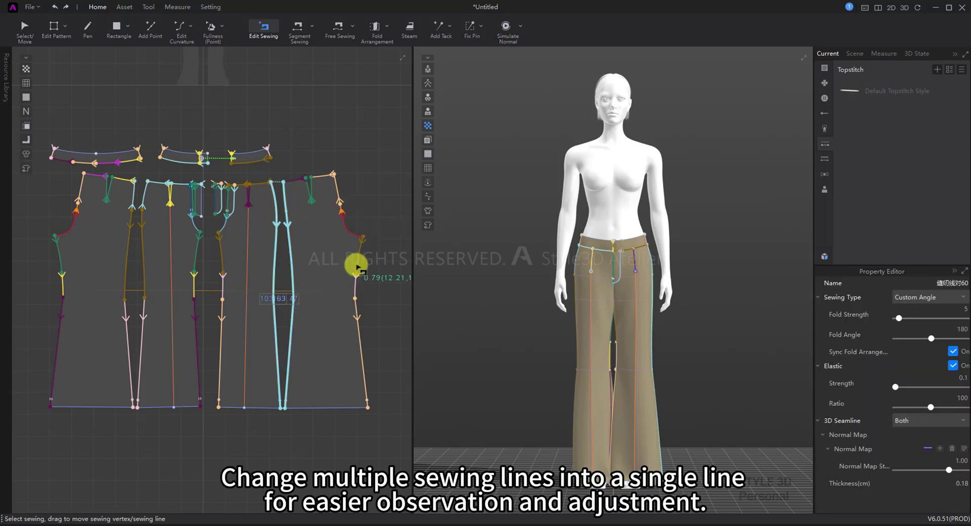
# - Merge the segmented inseams of both legs and the outseam of the avatar's right leg into single sewing lines
pyautogui.click(361, 296)
pyautogui.moveTo(361, 296); pyautogui.dragTo(73, 248)
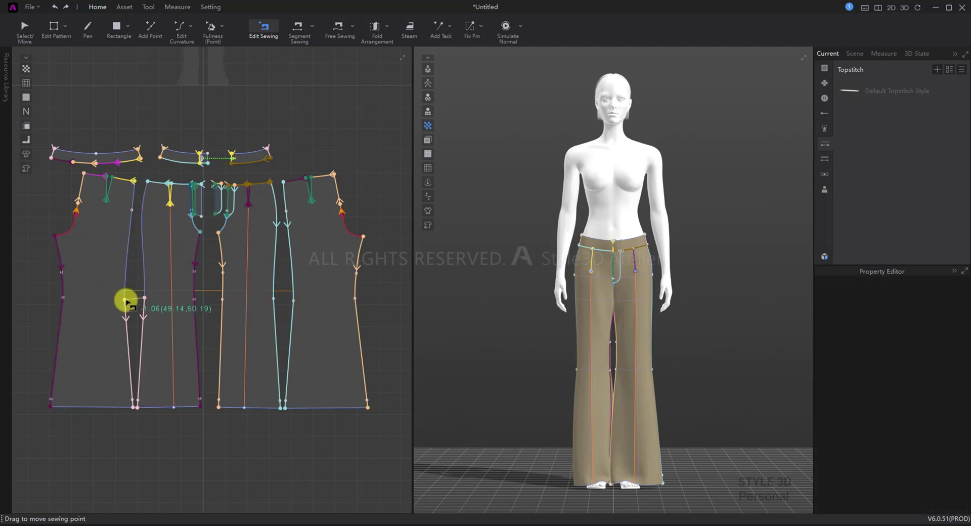
pyautogui.moveTo(126, 301); pyautogui.dragTo(148, 181)
# - Simulate the pants with the merged seams and pull the hem of the avatar's right leg slightly outward
pyautogui.press('a')
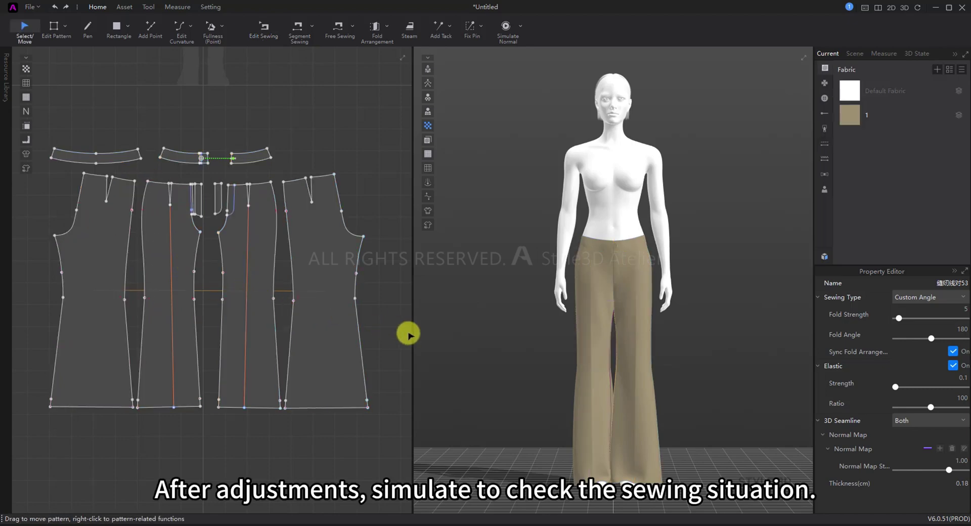
pyautogui.press('space')
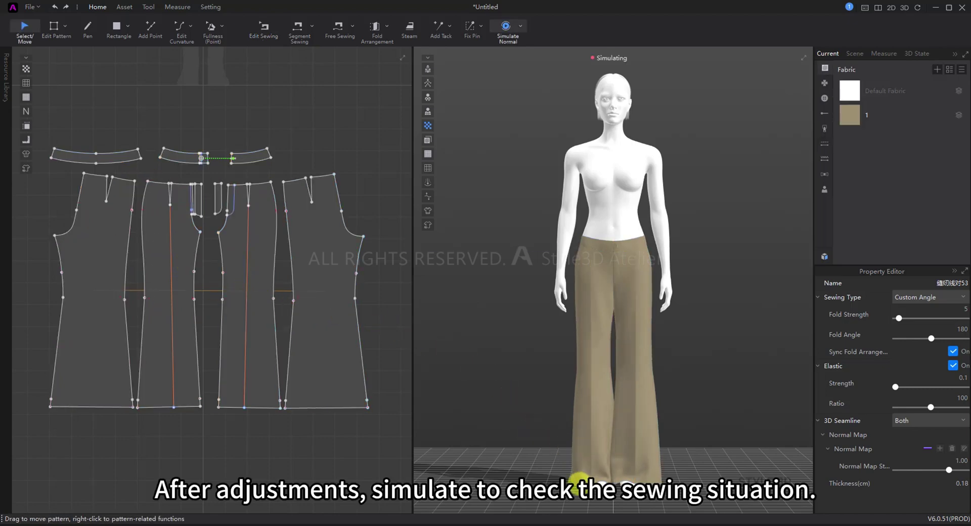
pyautogui.click(577, 475)
pyautogui.click(715, 411)
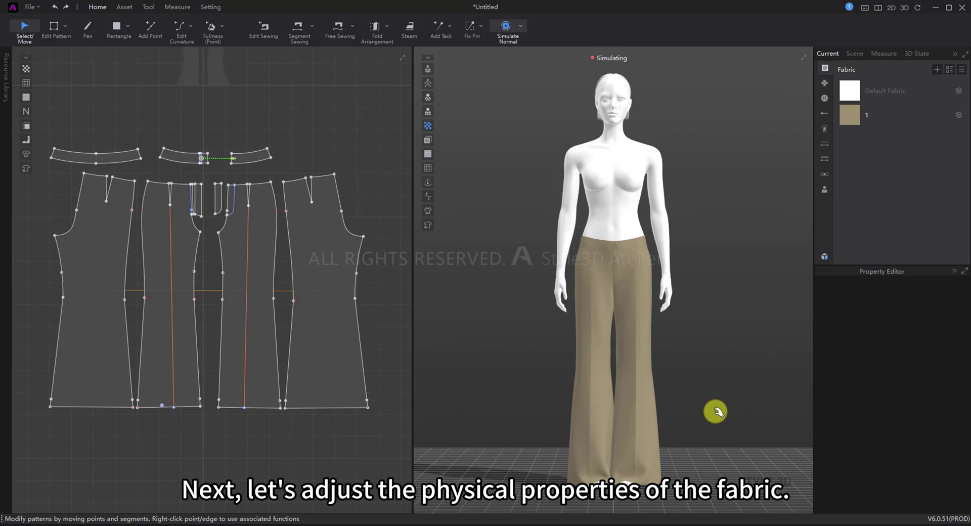
# - Change the pants fabric's physical property preset to Silk Charmeuse 25mm
pyautogui.click(852, 130)
pyautogui.scroll(-10, 906, 430)
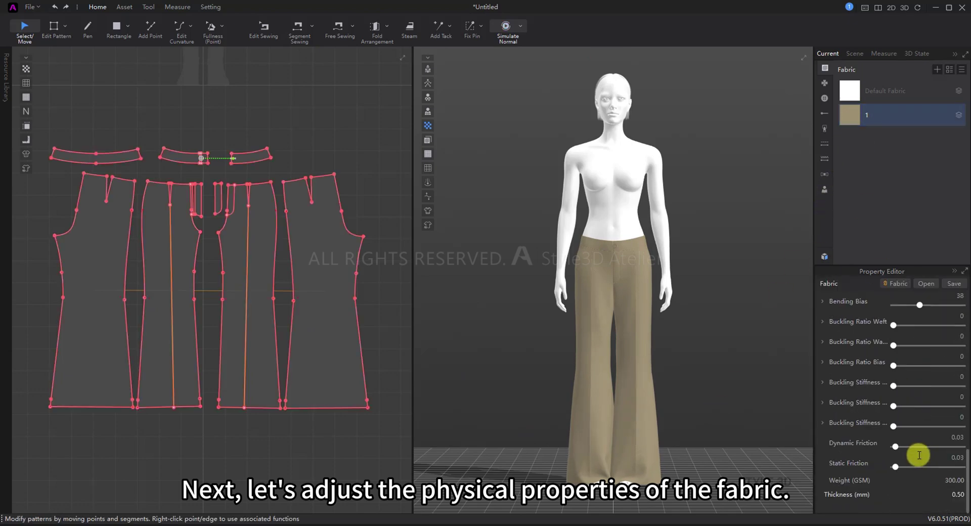
pyautogui.scroll(5, 914, 455)
pyautogui.click(954, 357)
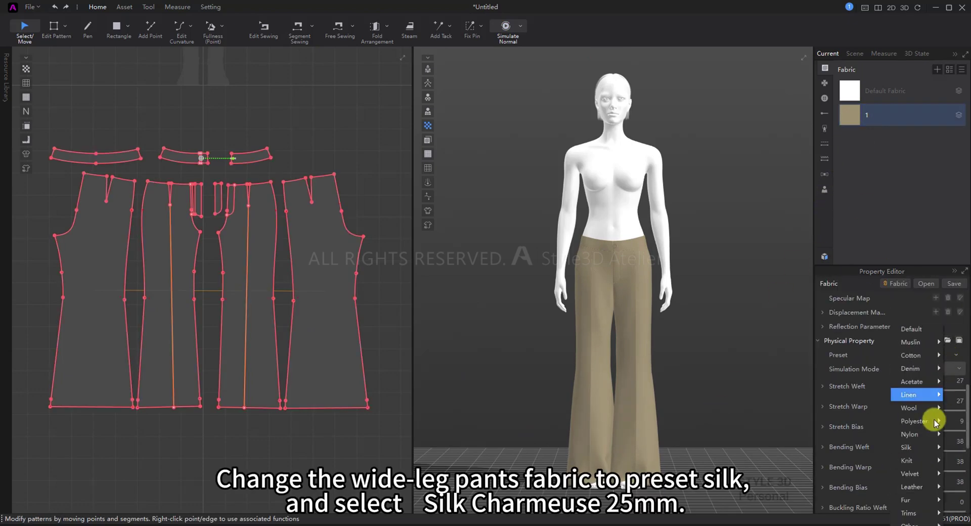
pyautogui.moveTo(928, 448)
pyautogui.click(834, 523)
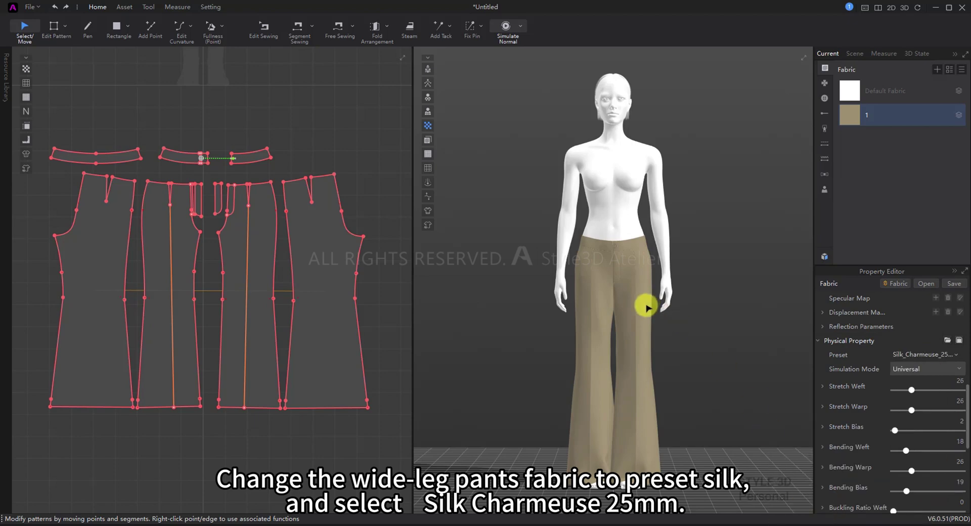
# - Simulate the pants with the silk fabric and check the paired inseam sewing lengths on the avatar's left leg
pyautogui.press('space')
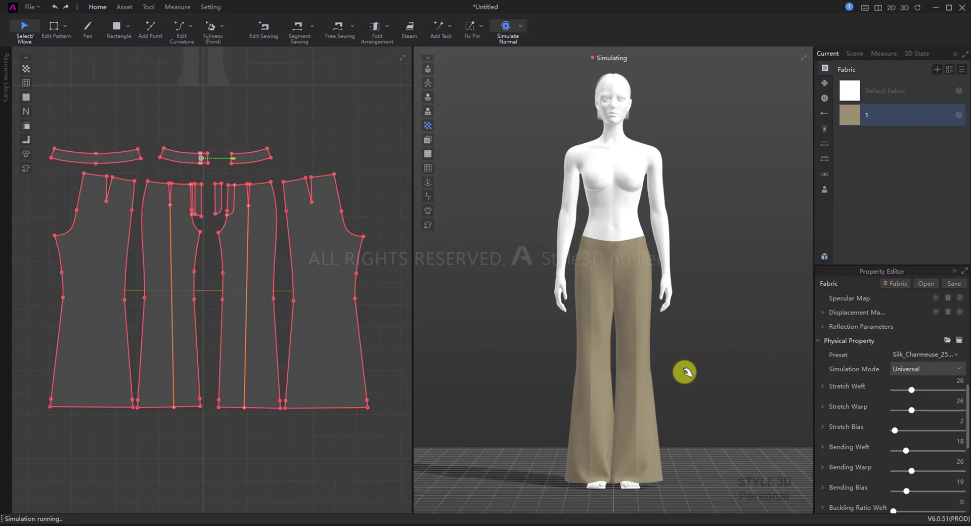
pyautogui.press('space')
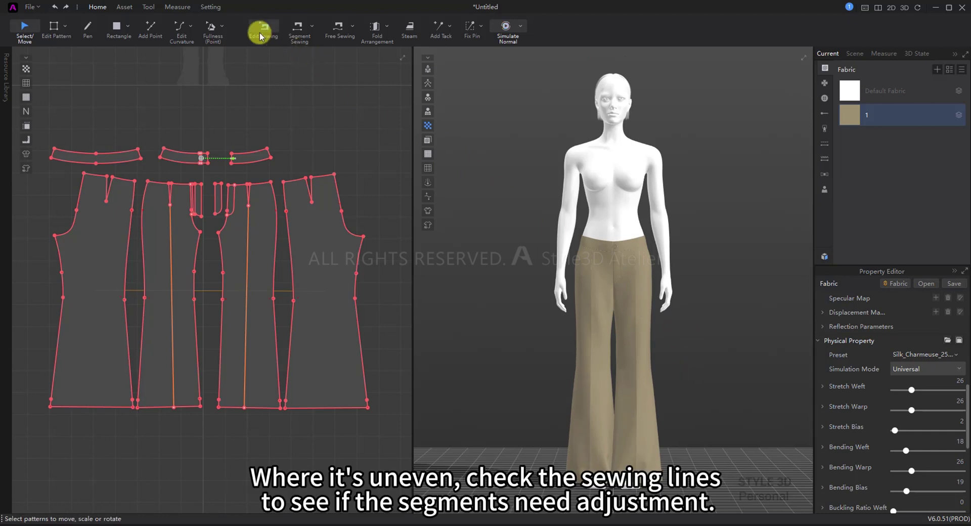
pyautogui.click(263, 29)
pyautogui.click(219, 275)
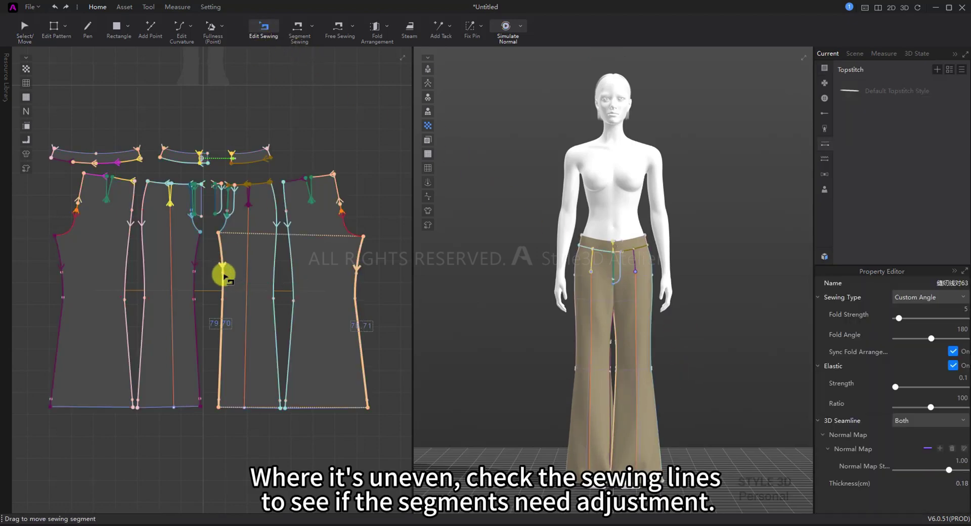
# - Raise the crotch point of the left leg's back pattern slightly to lengthen its inseam, and recheck the paired sewing lengths
pyautogui.press('z')
pyautogui.click(363, 232)
pyautogui.scroll(5, 383, 232)
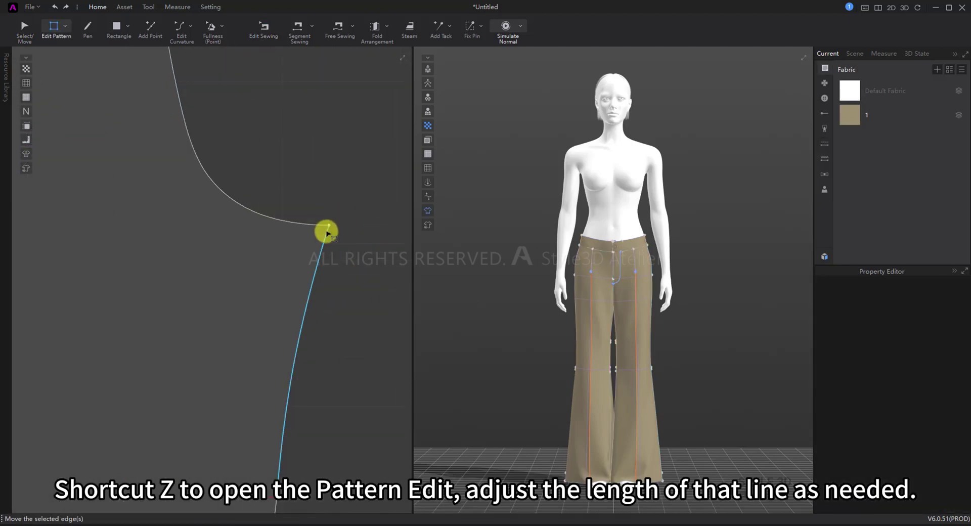
pyautogui.click(330, 224)
pyautogui.moveTo(332, 223); pyautogui.dragTo(333, 221)
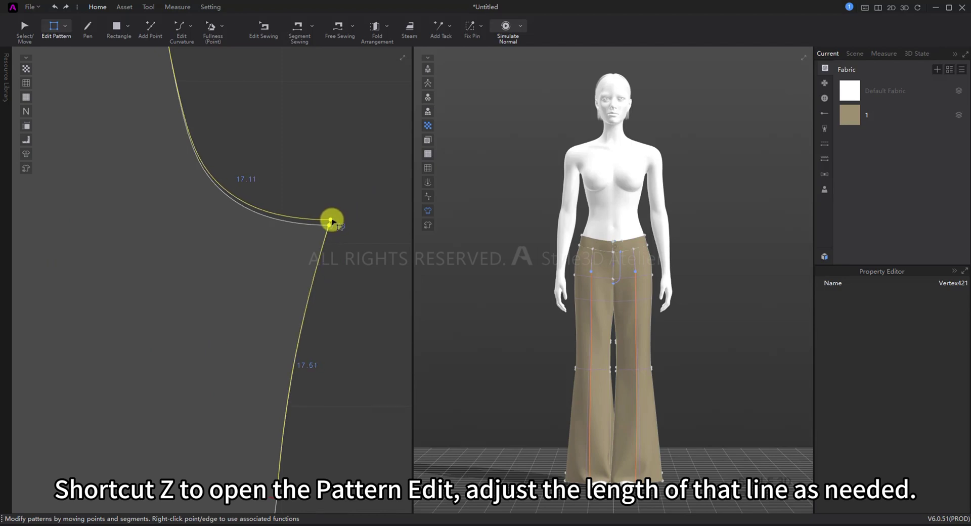
pyautogui.click(268, 30)
pyautogui.scroll(-5, 363, 242)
pyautogui.click(350, 247)
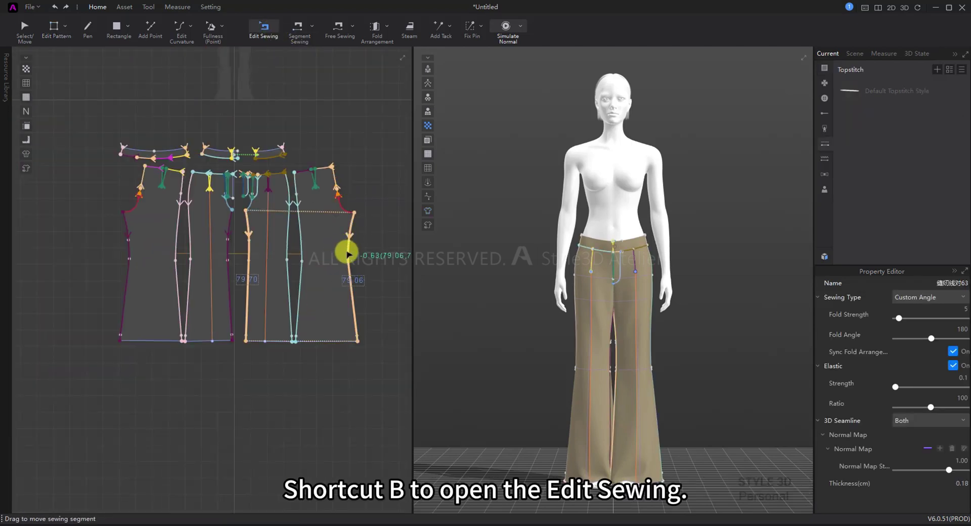
# - Set the particle distance of all pants patterns to 5 and simulate the pants at that resolution
pyautogui.press('space')
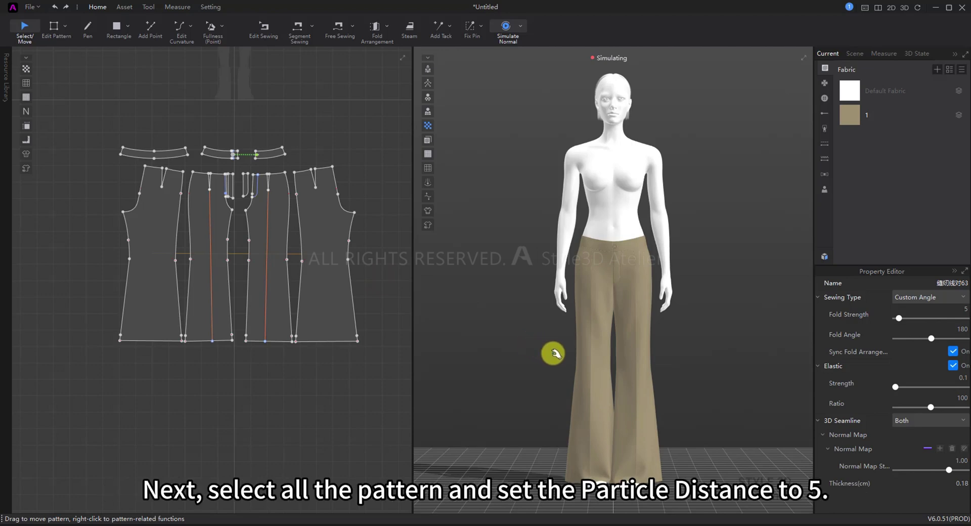
pyautogui.hotkey('ctrl', 'a')
pyautogui.write('5')
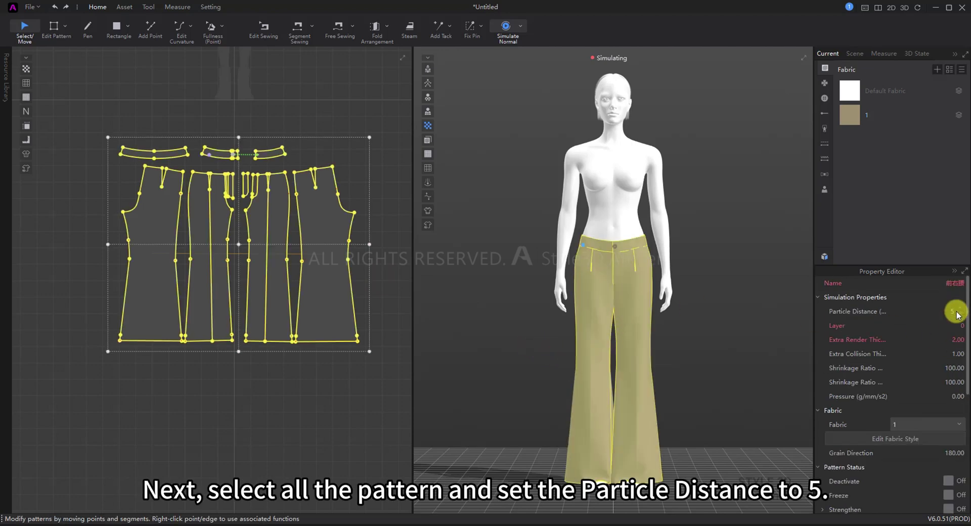
pyautogui.press('Return')
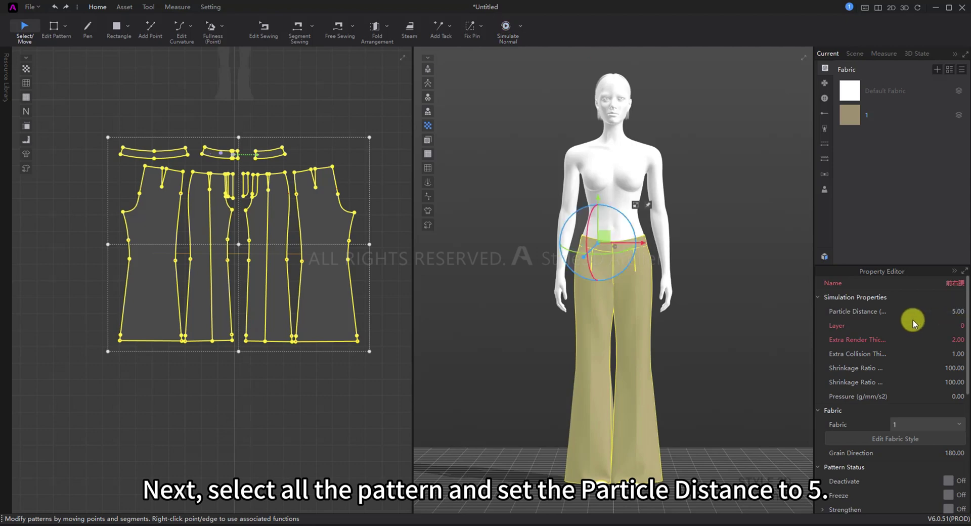
pyautogui.press('space')
pyautogui.click(702, 341)
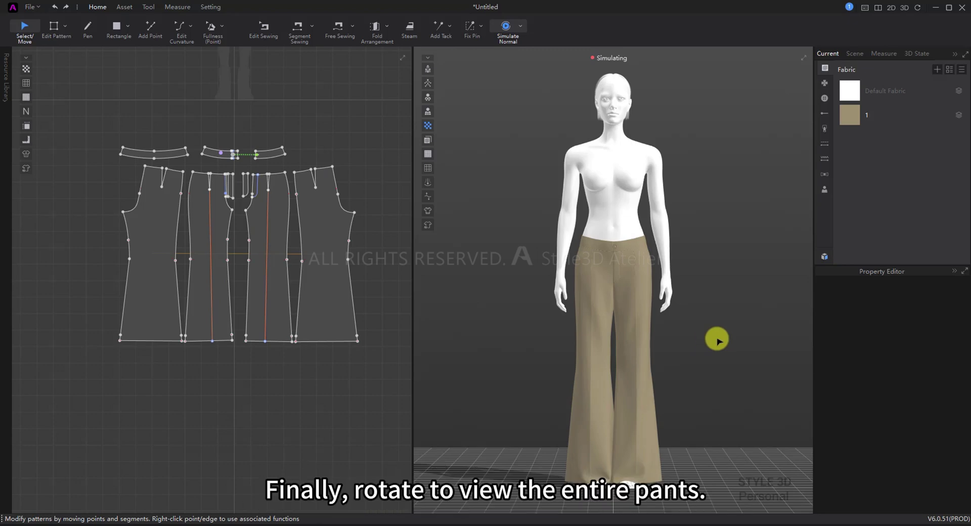
# - Stop the simulation and inspect the finished pants on the avatar from all sides, ending on the front view
pyautogui.press('space')
pyautogui.moveTo(715, 340); pyautogui.dragTo(779, 340, button='right')
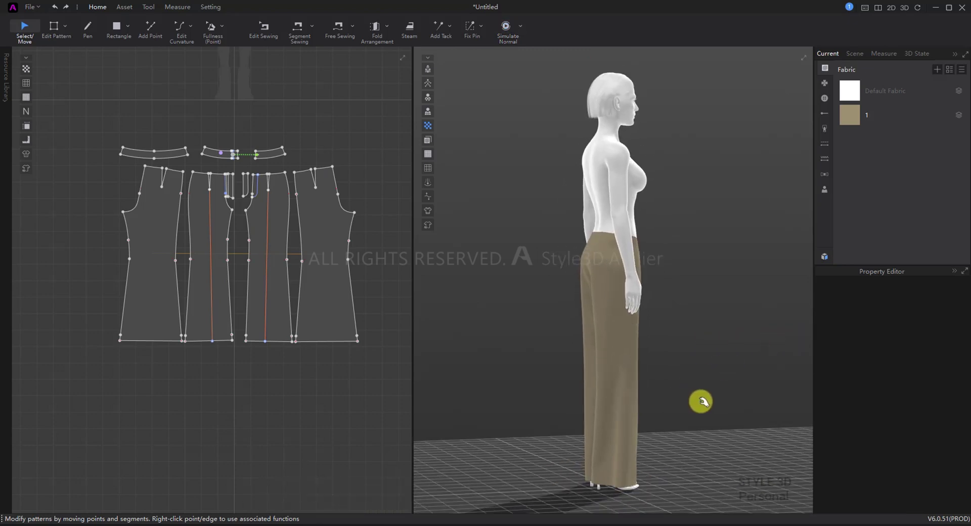
pyautogui.moveTo(700, 400); pyautogui.dragTo(772, 396, button='right')
pyautogui.press('space')
pyautogui.moveTo(722, 424); pyautogui.dragTo(769, 424, button='right')
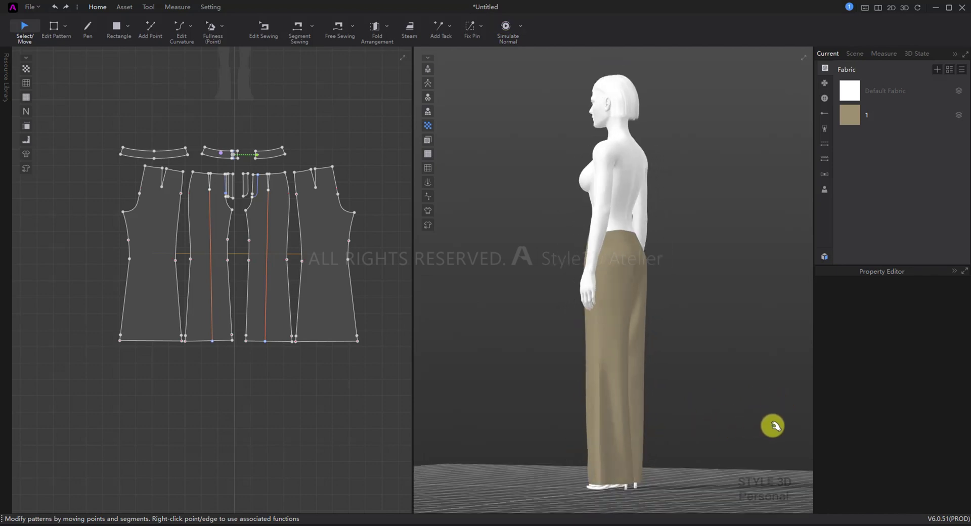
pyautogui.moveTo(706, 448); pyautogui.dragTo(765, 446, button='right')
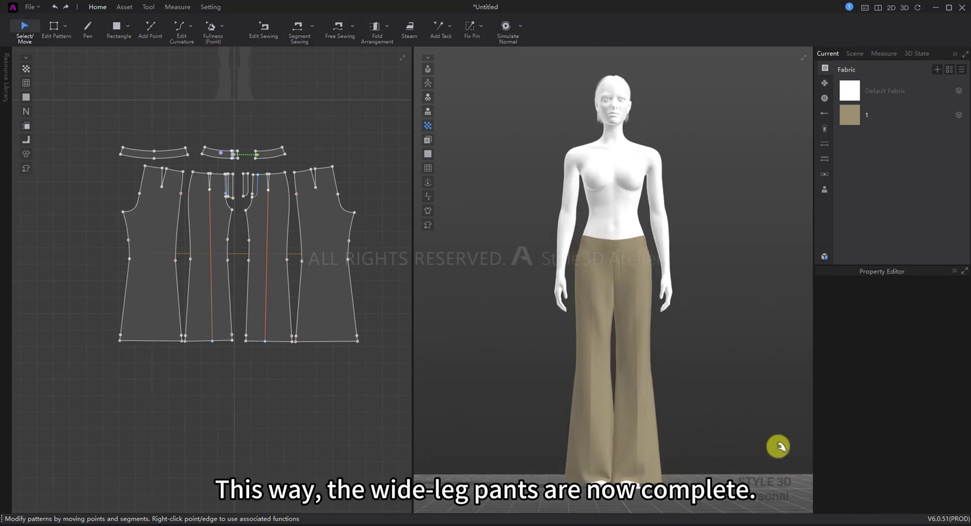